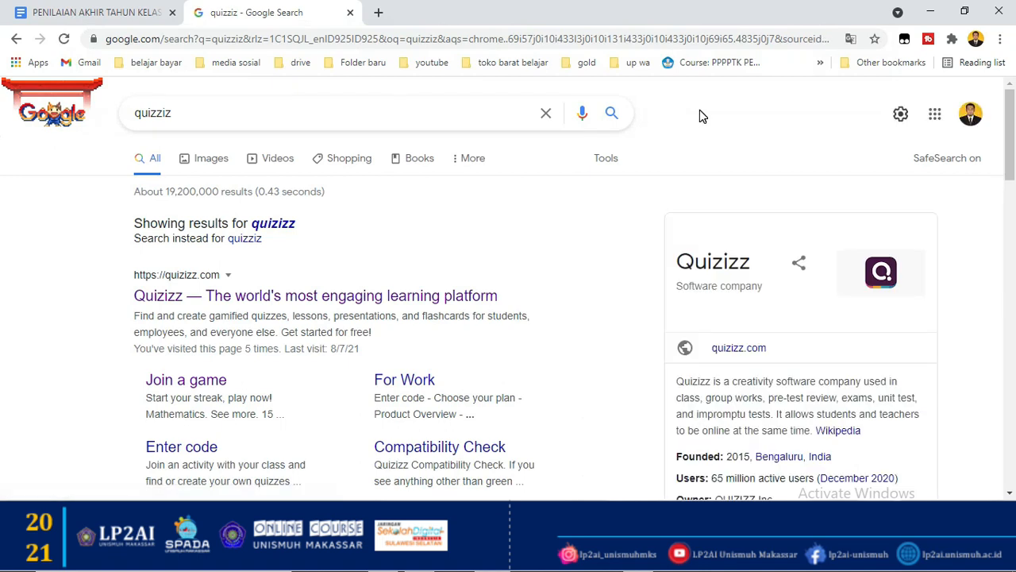
Open the Quizizz website from the search results and sign up with an existing Google account.
click(244, 297)
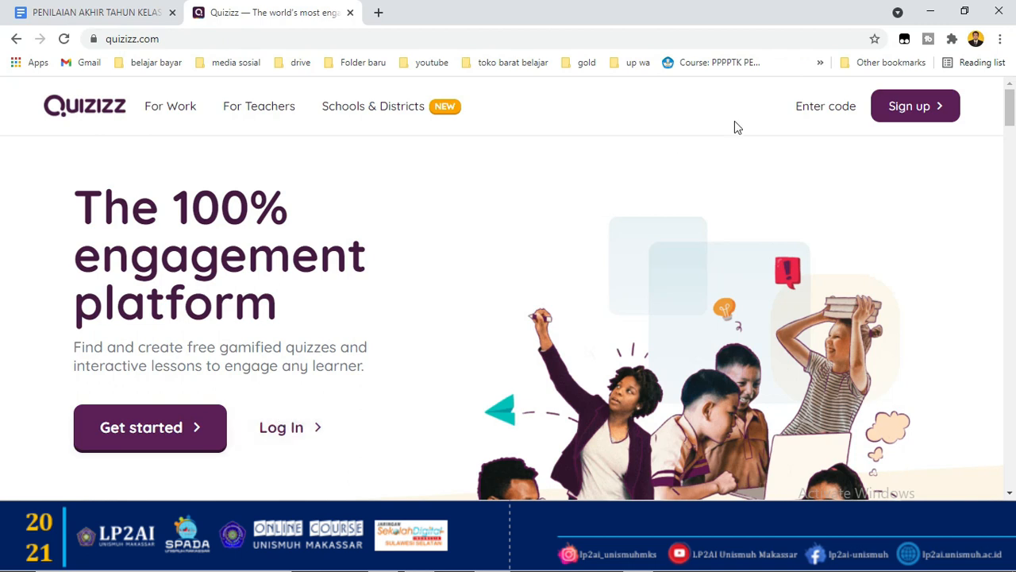
click(925, 105)
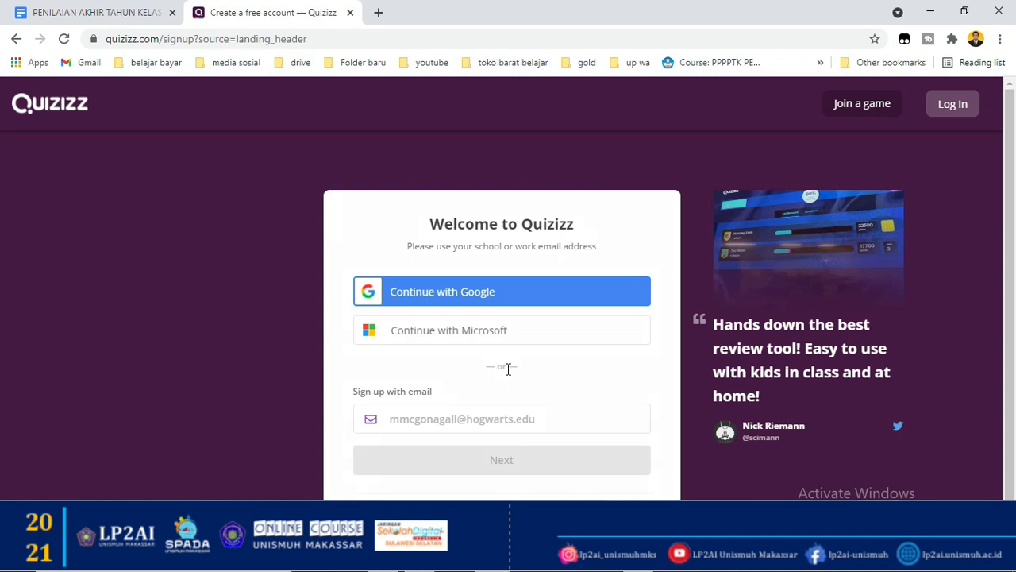
click(503, 293)
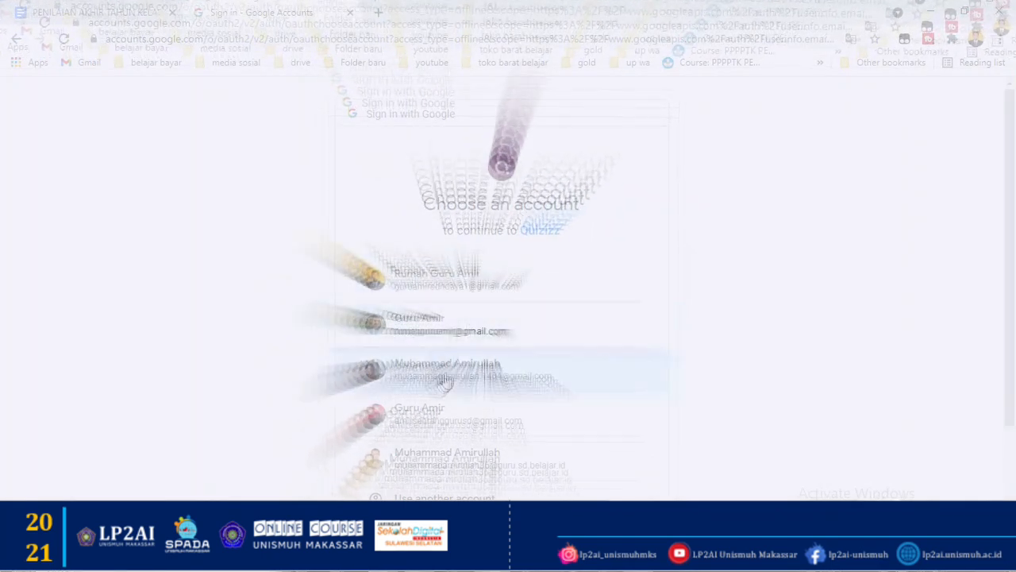
click(445, 420)
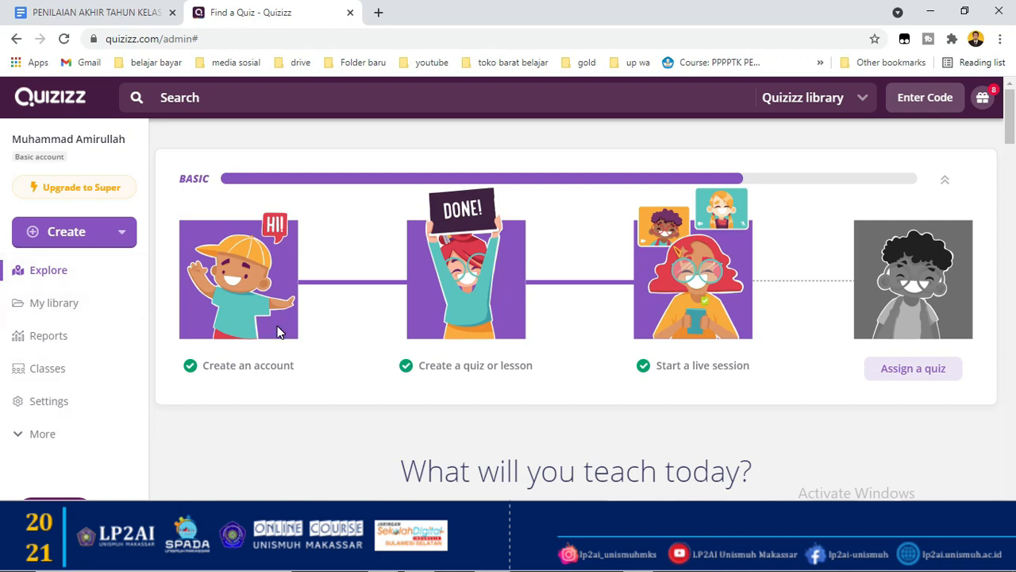
Create a new quiz named "Penilaian Akhir Tahun" with Social Studies as its subject.
click(103, 231)
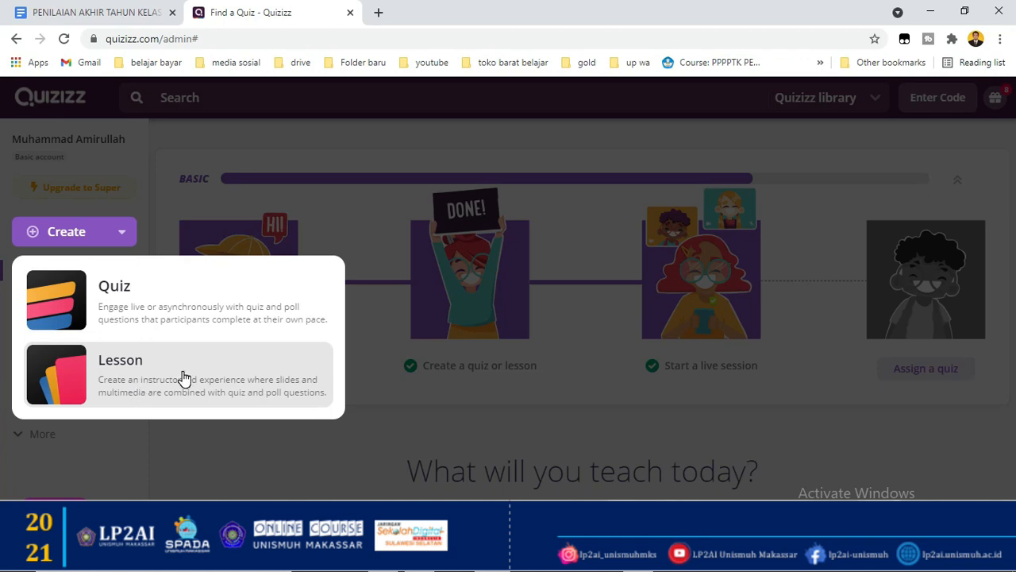
click(177, 319)
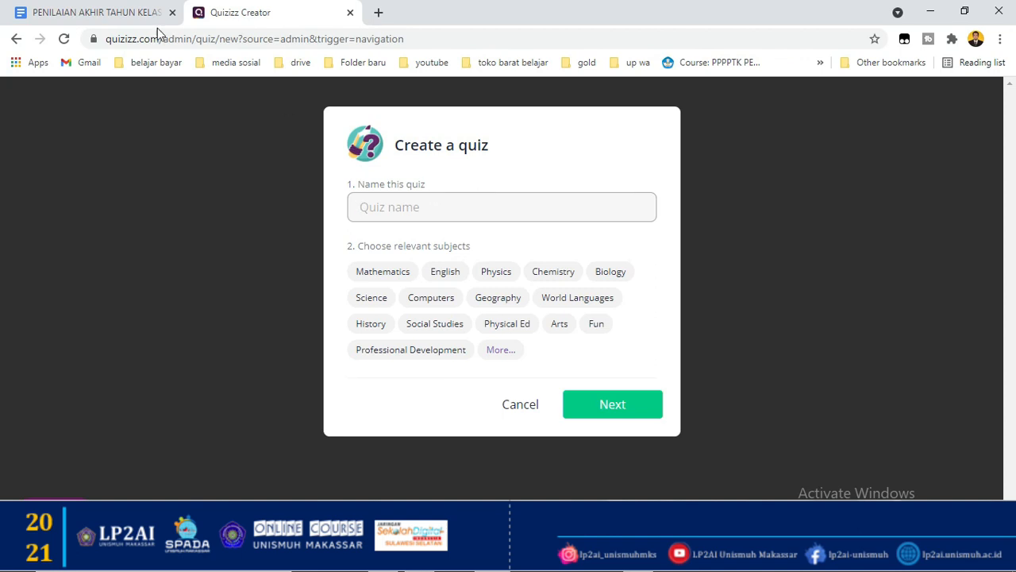
click(70, 10)
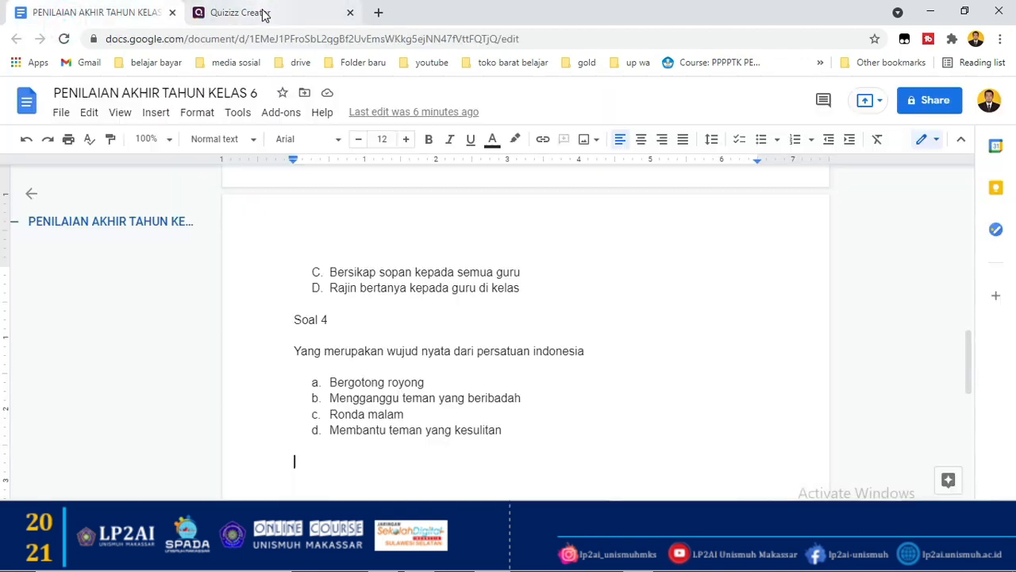
click(261, 12)
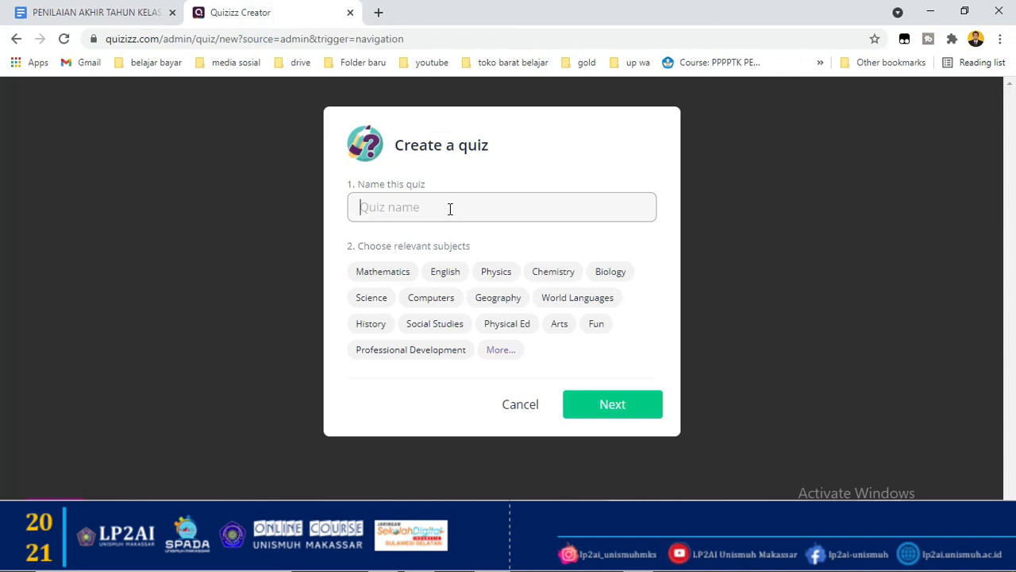
click(450, 209)
text(Penilaian Akhir Tahun)
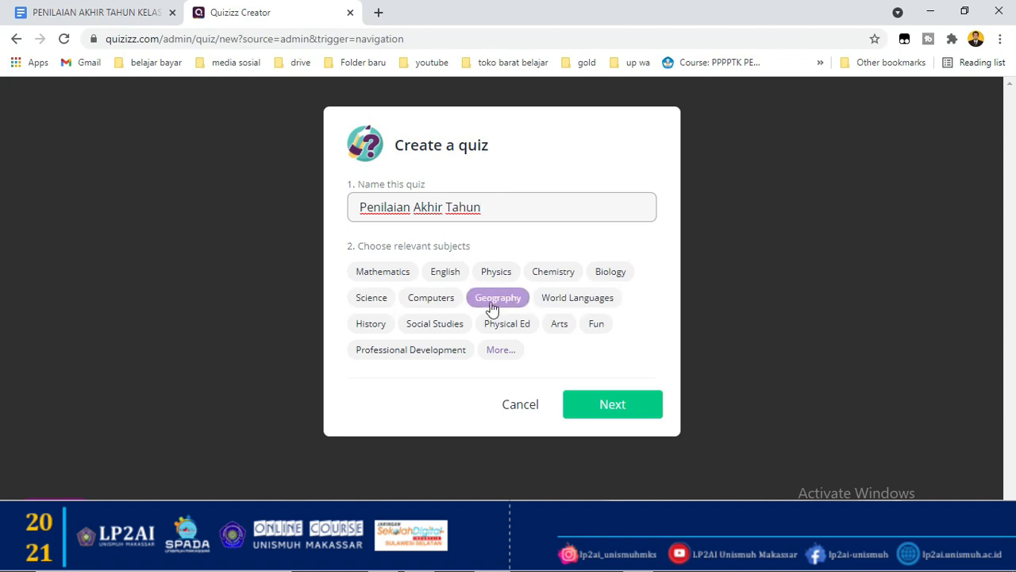
click(451, 329)
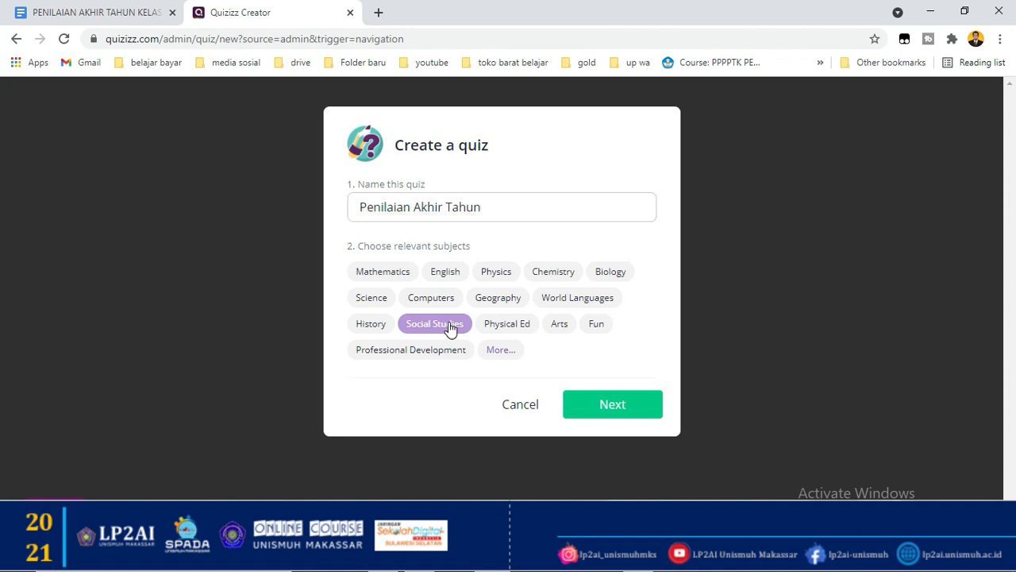
click(588, 406)
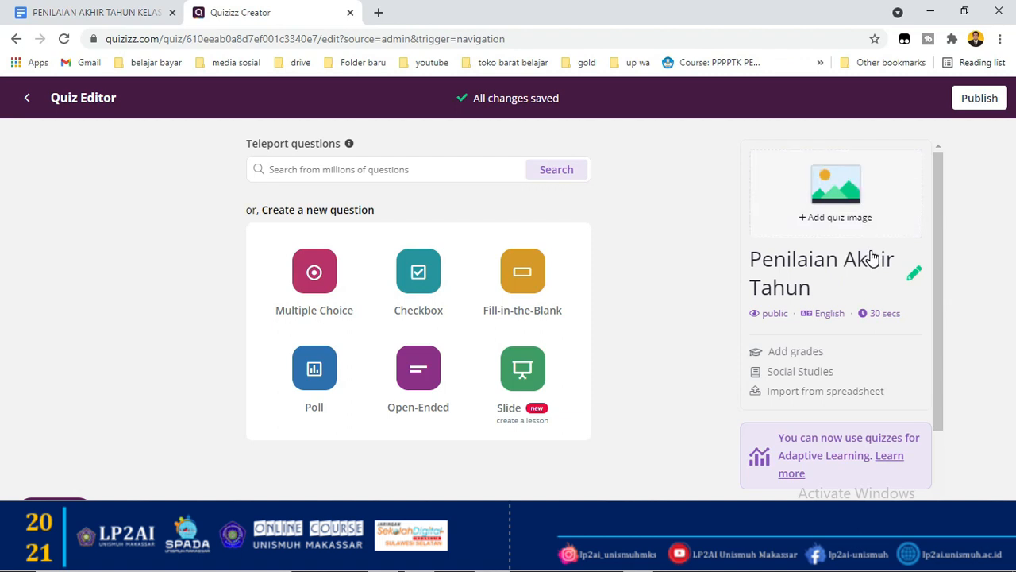
Upload "soal no 2.PNG" from the quizziz folder in Documents as the quiz's title image.
click(807, 197)
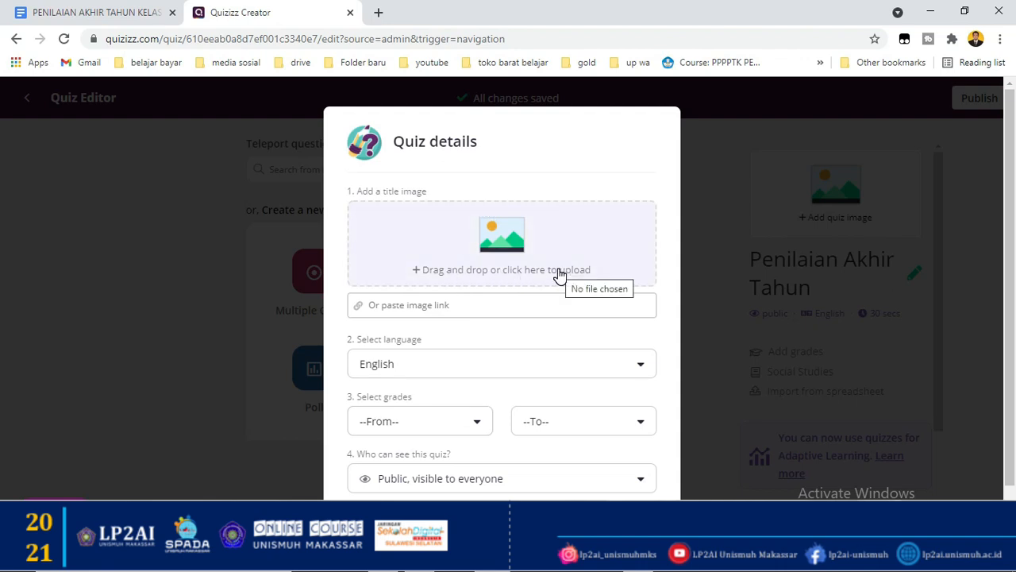
click(520, 251)
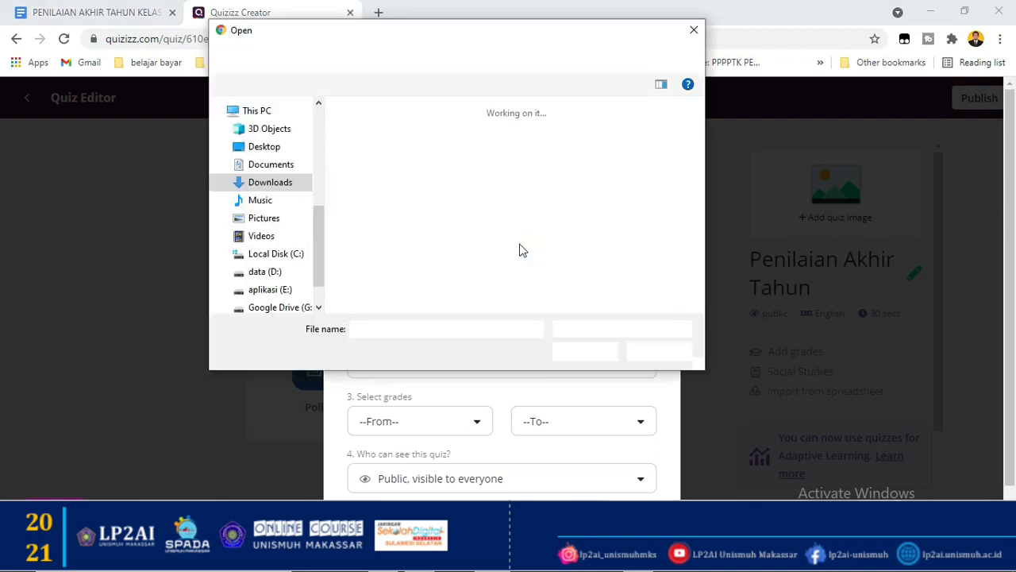
click(270, 165)
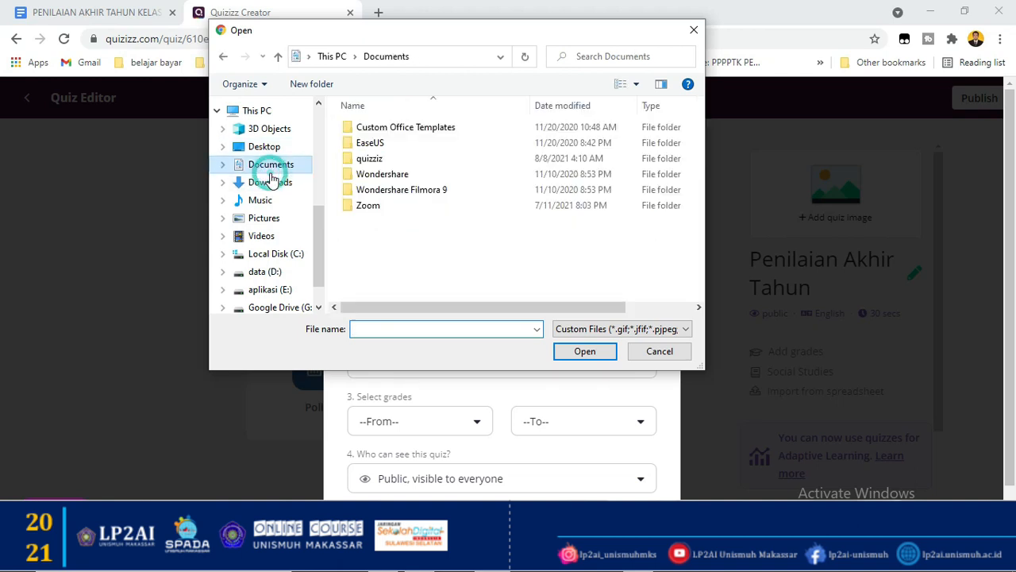
double_click(369, 158)
click(366, 155)
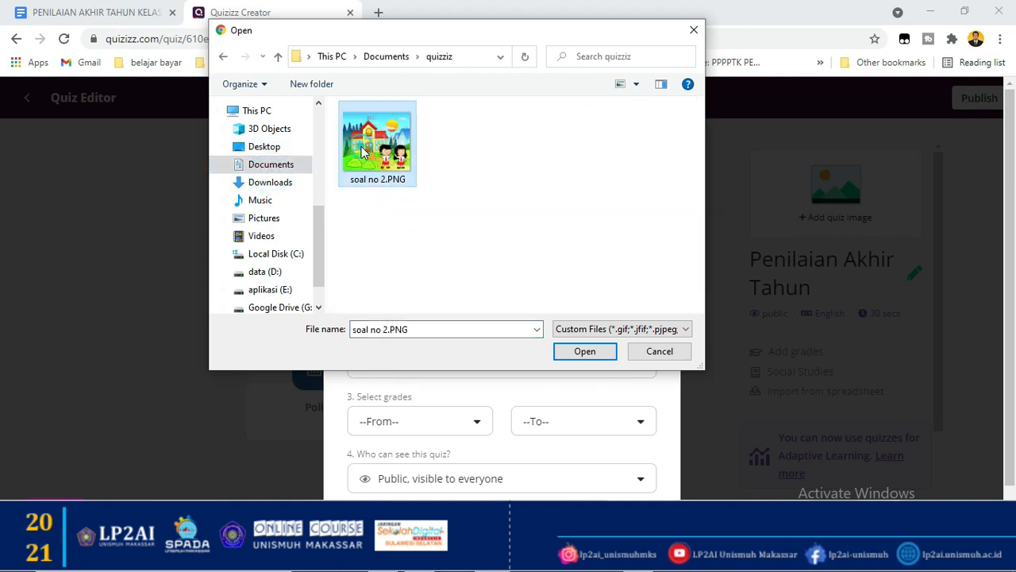
click(568, 343)
click(577, 353)
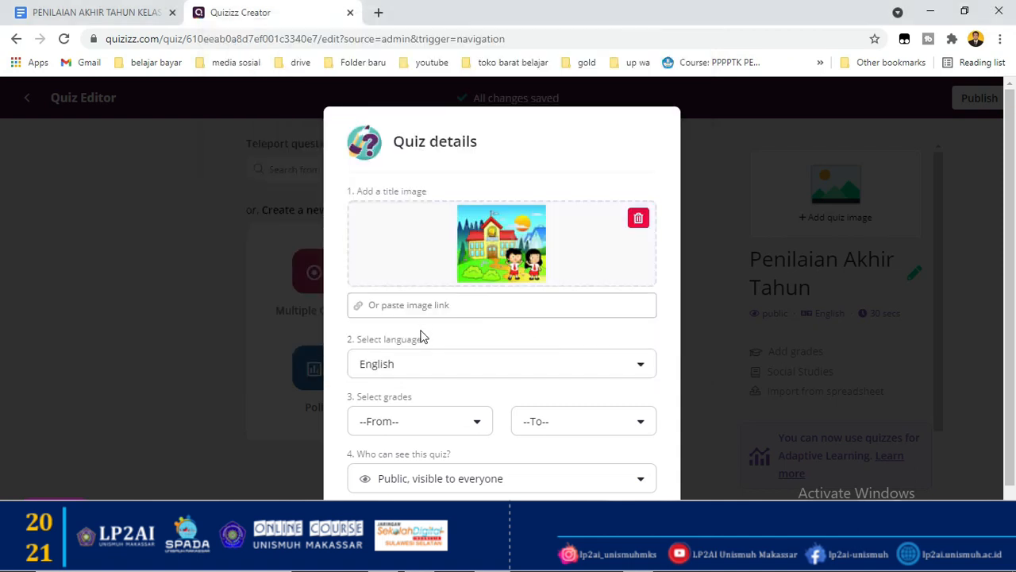
Set the quiz language to Indonesian and the grade range from 5th to 6th.
click(423, 365)
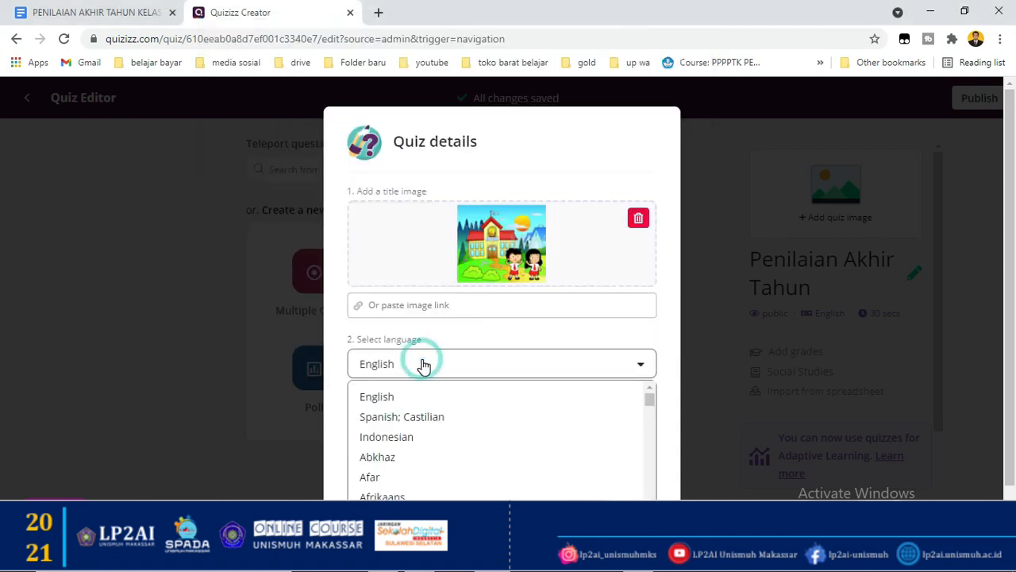
click(393, 438)
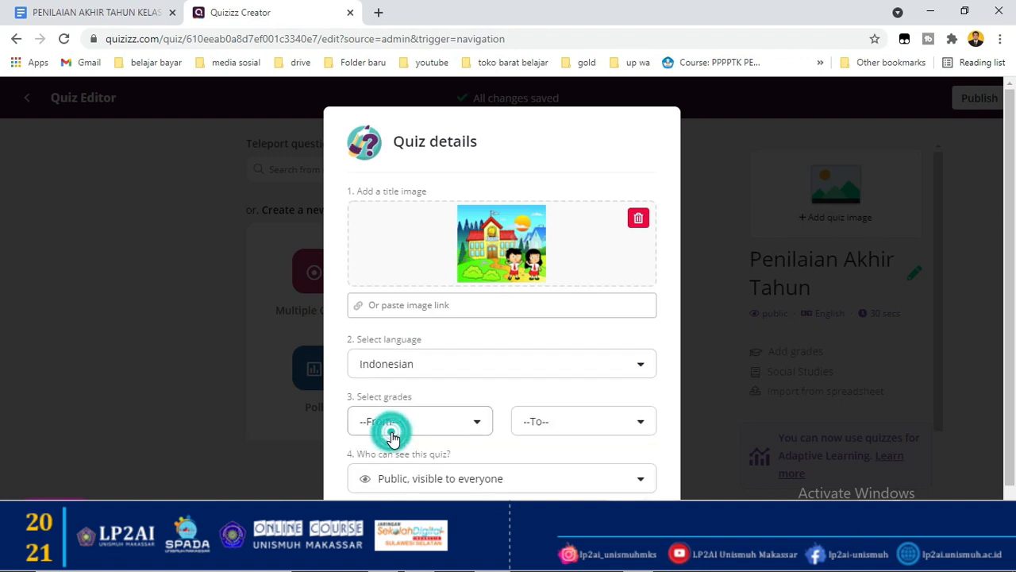
click(469, 421)
scroll(427, 468, down, 1)
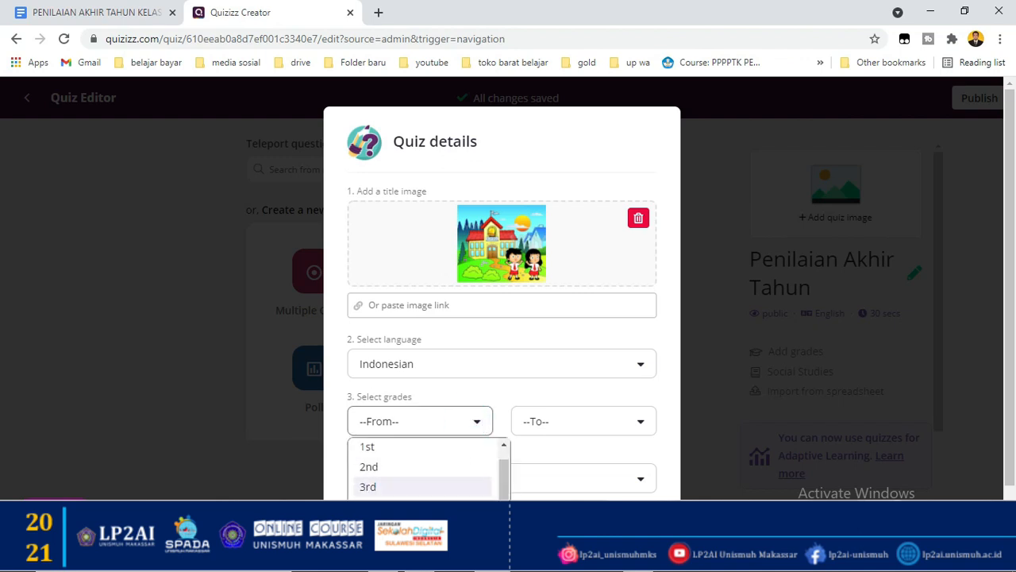
click(433, 526)
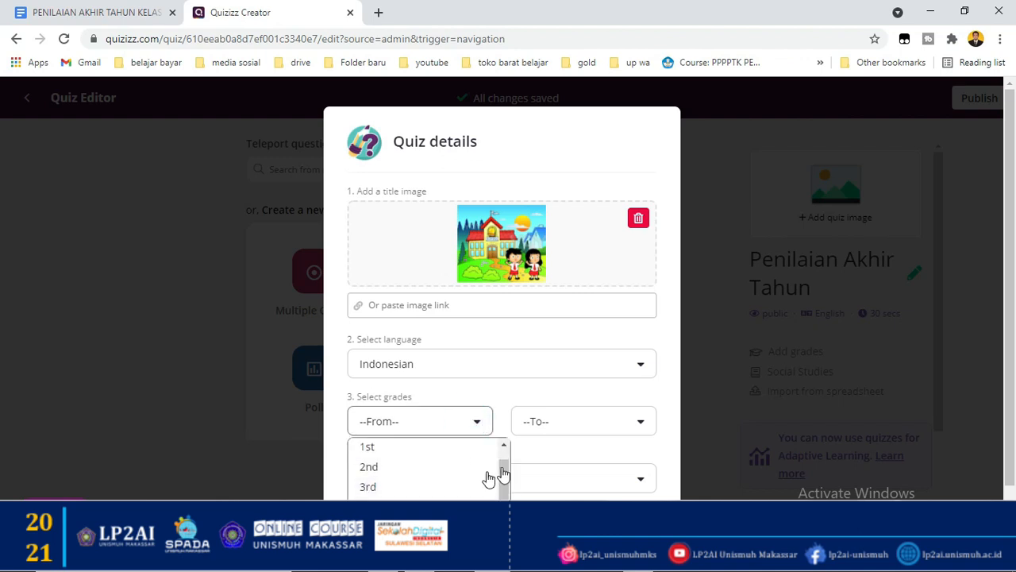
click(599, 433)
scroll(540, 485, down, 2)
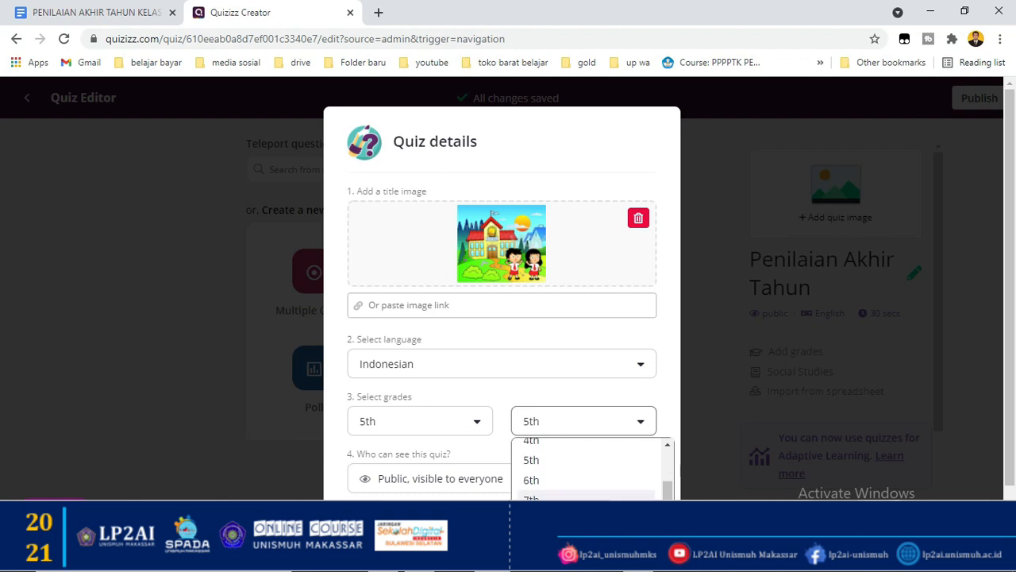
click(532, 483)
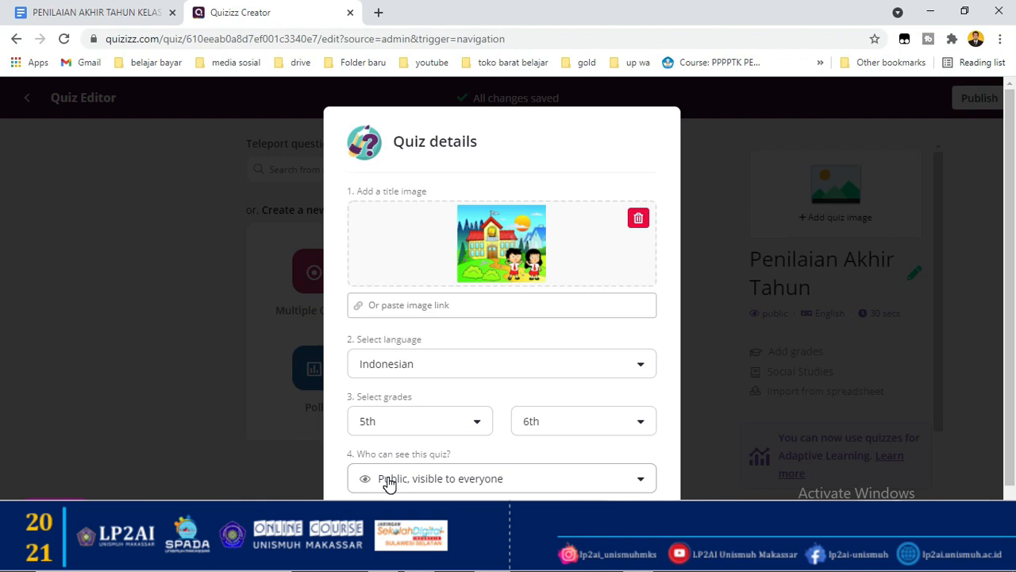
Keep the quiz public and visible to everyone, and save the quiz details.
click(388, 480)
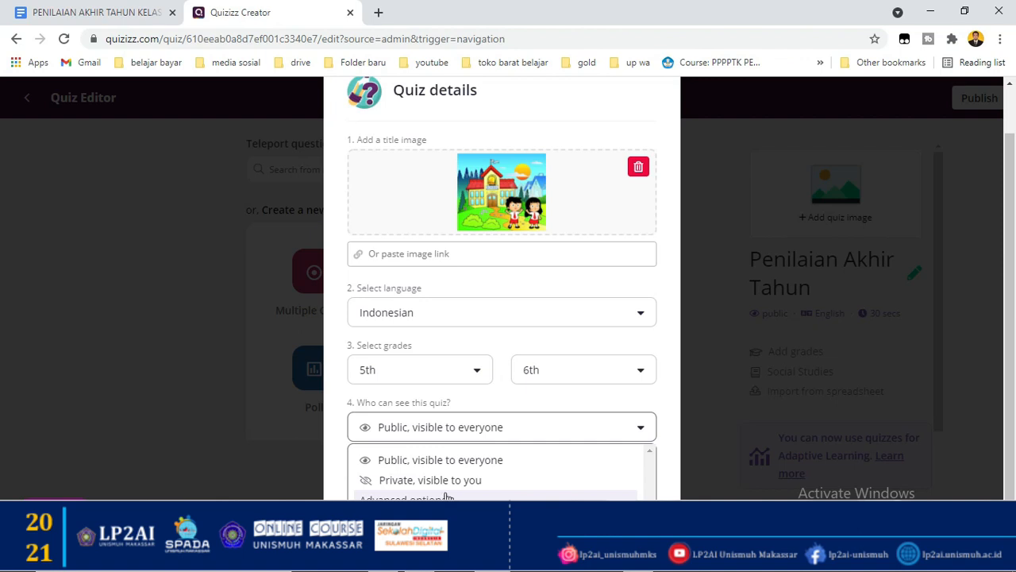
click(430, 433)
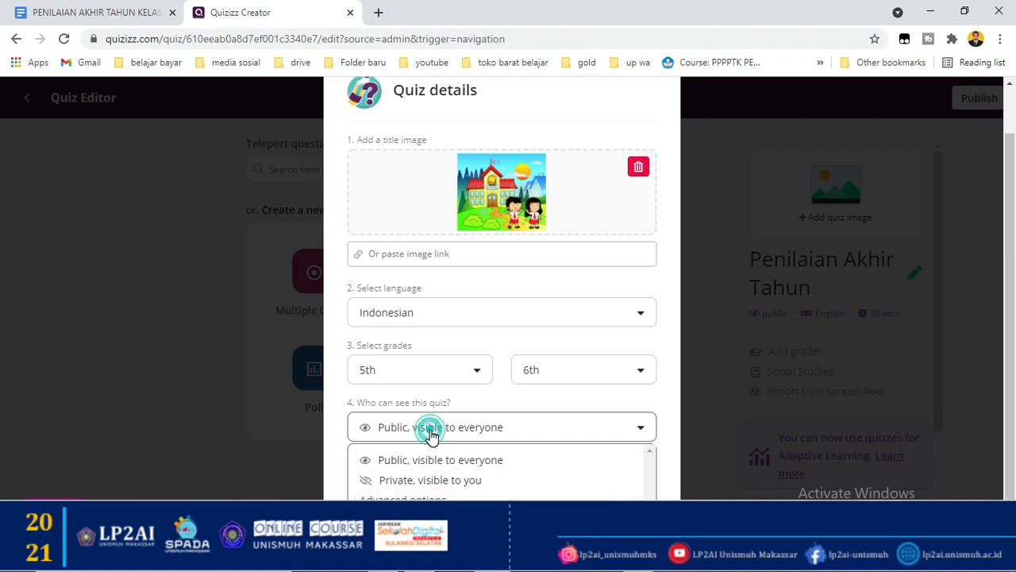
click(431, 434)
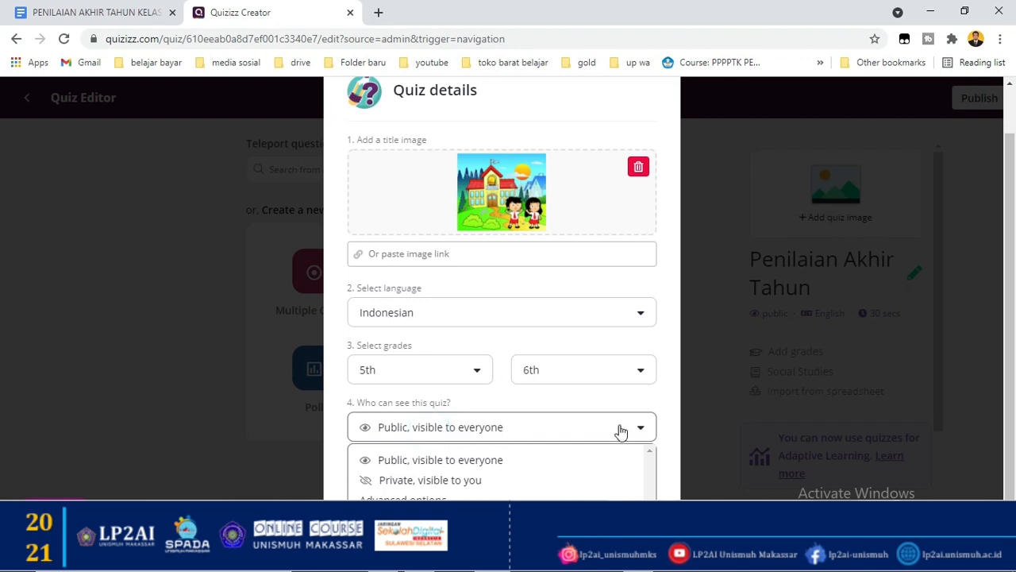
click(665, 441)
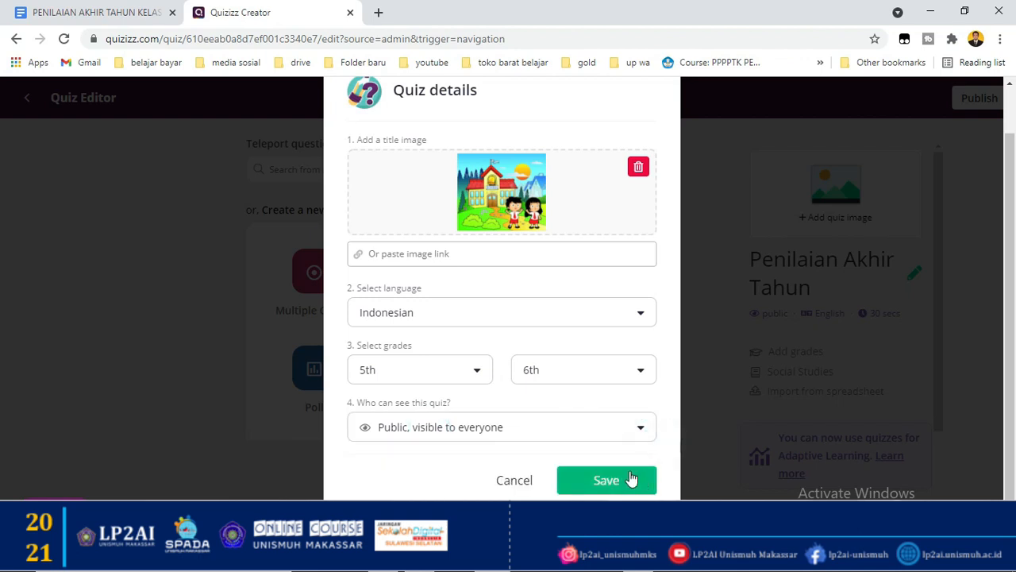
click(592, 480)
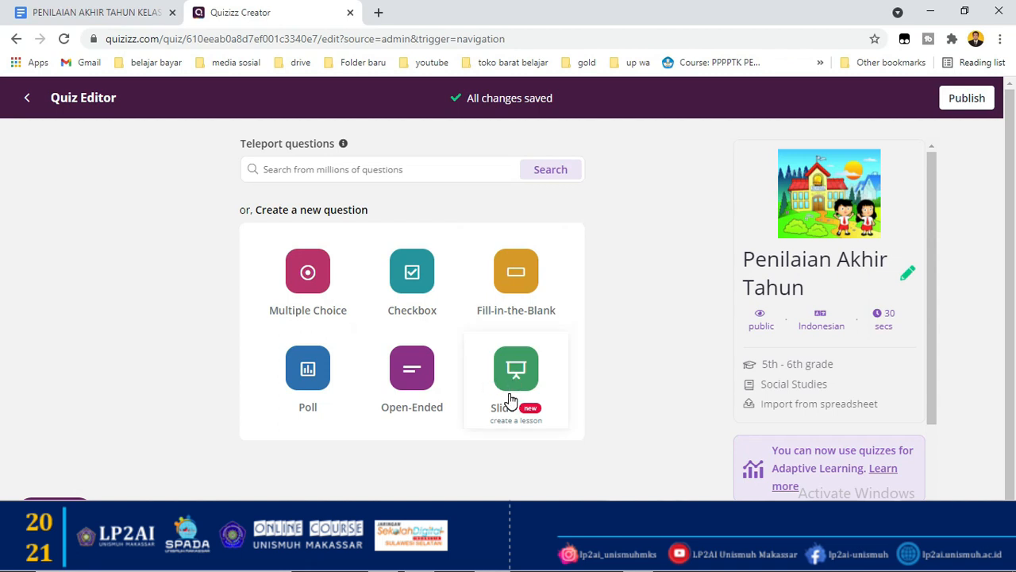
Add a new Multiple Choice question to the quiz.
click(331, 275)
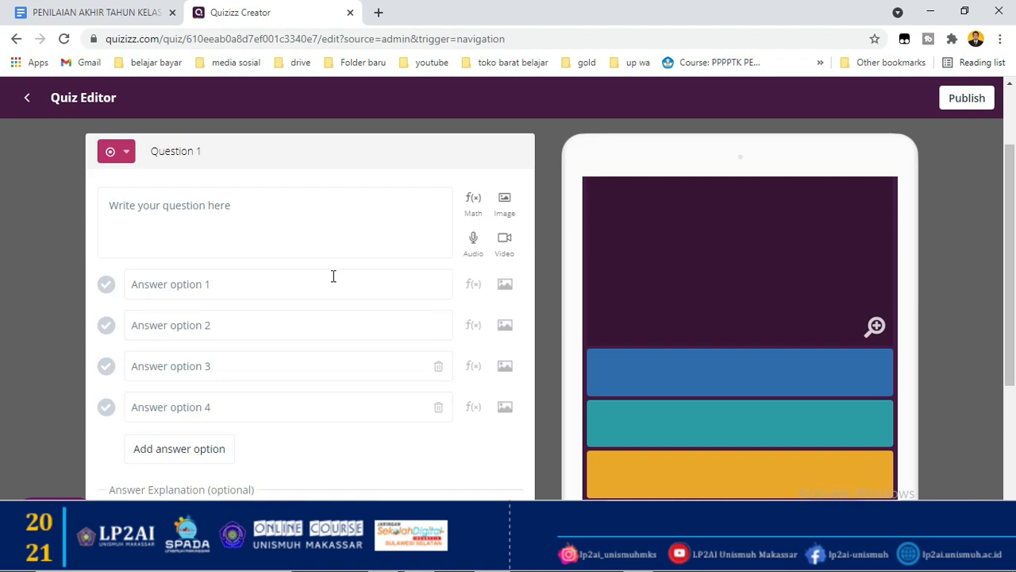
click(125, 156)
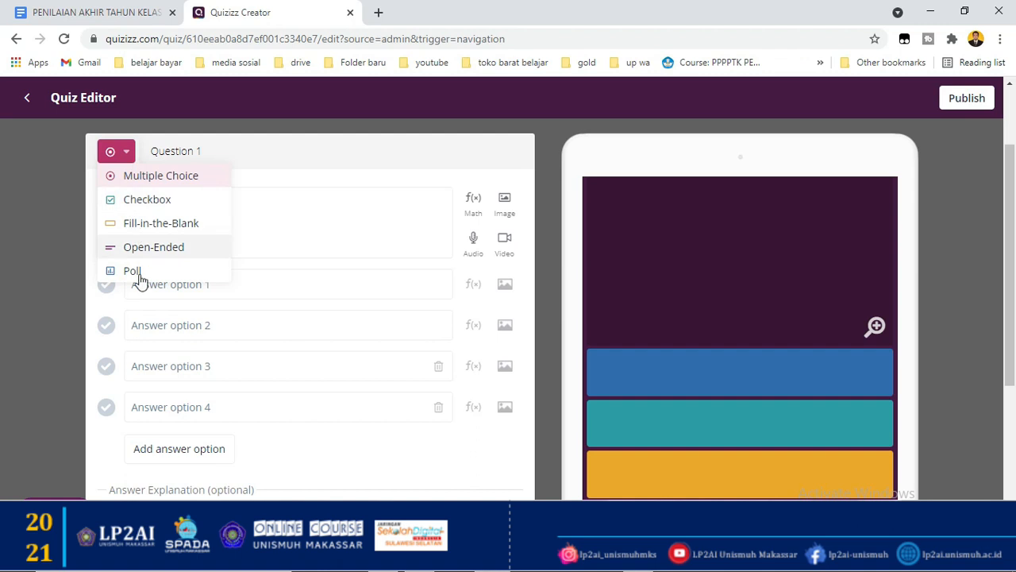
click(124, 157)
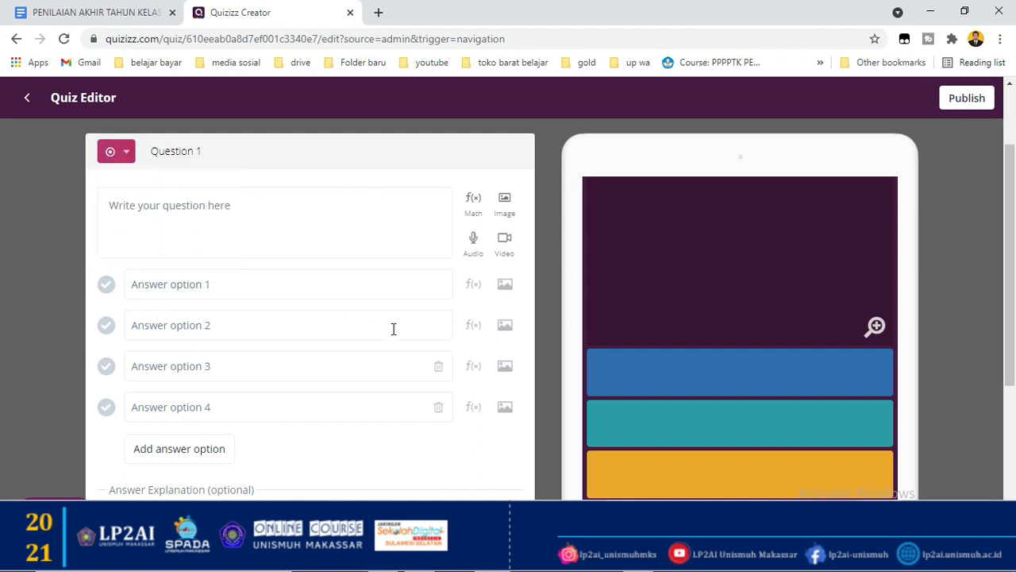
click(471, 203)
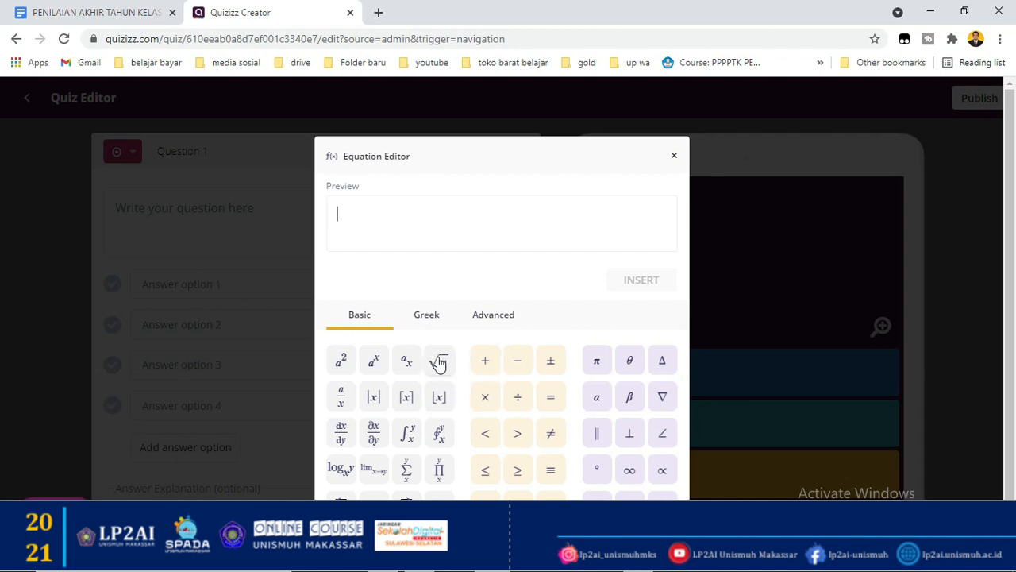
click(674, 156)
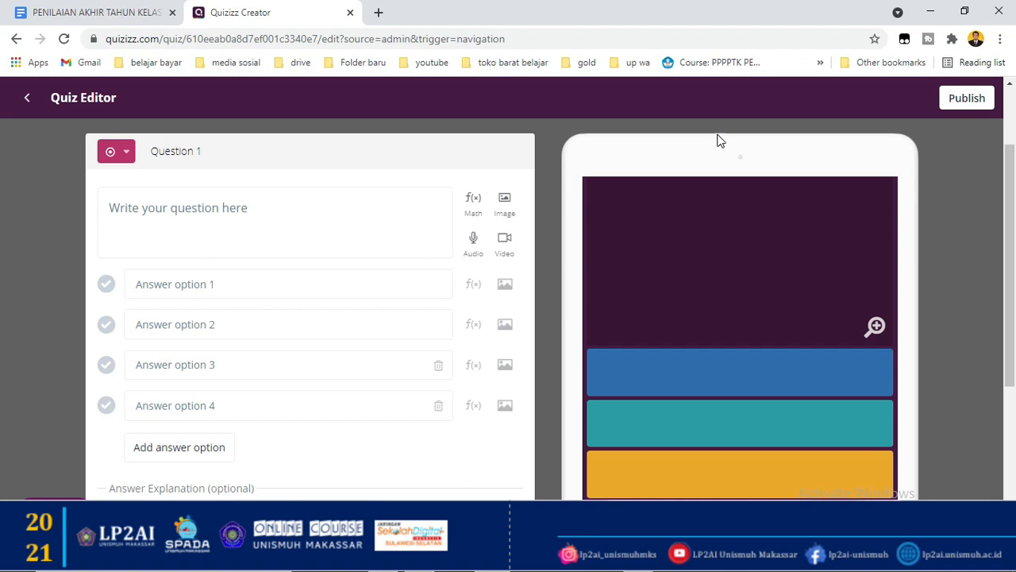
Copy the SOAL 1 question text from the exam document in Google Docs into the question field of Question 1 in Quizizz.
click(92, 13)
scroll(375, 194, up, 4)
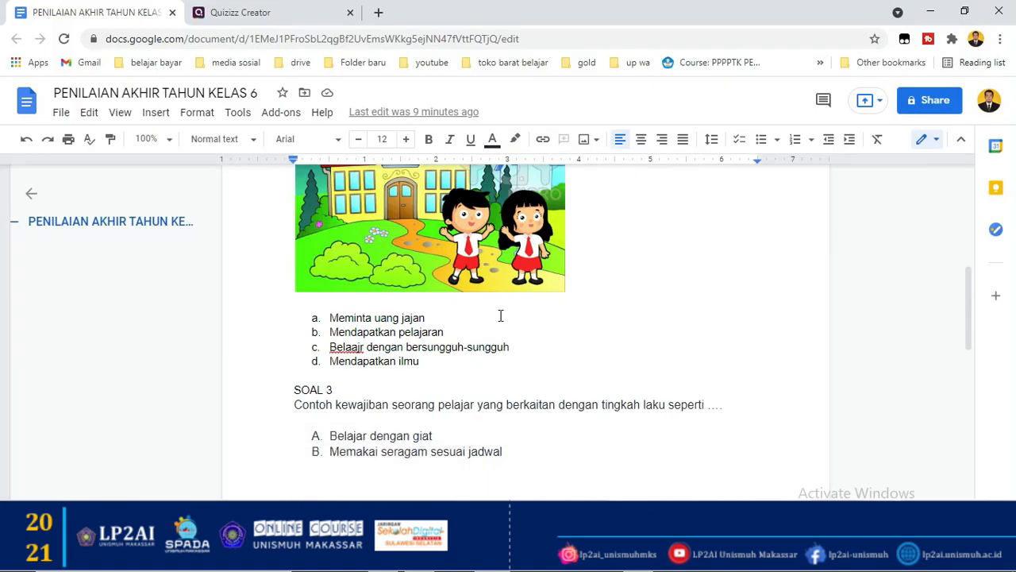
scroll(499, 316, up, 5)
drag(292, 311, 585, 313)
key(ctrl+c)
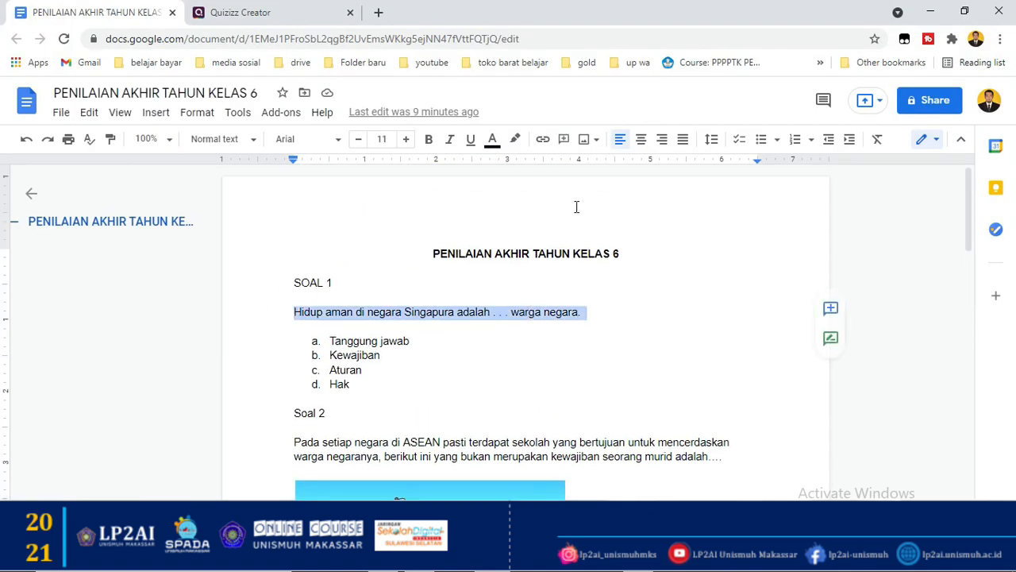
click(304, 10)
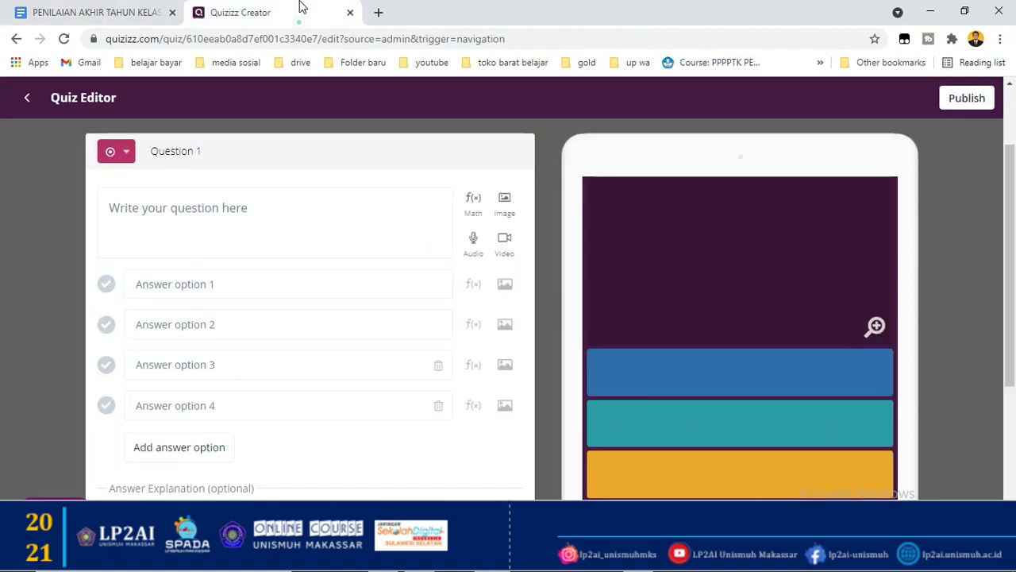
click(287, 211)
key(ctrl+v)
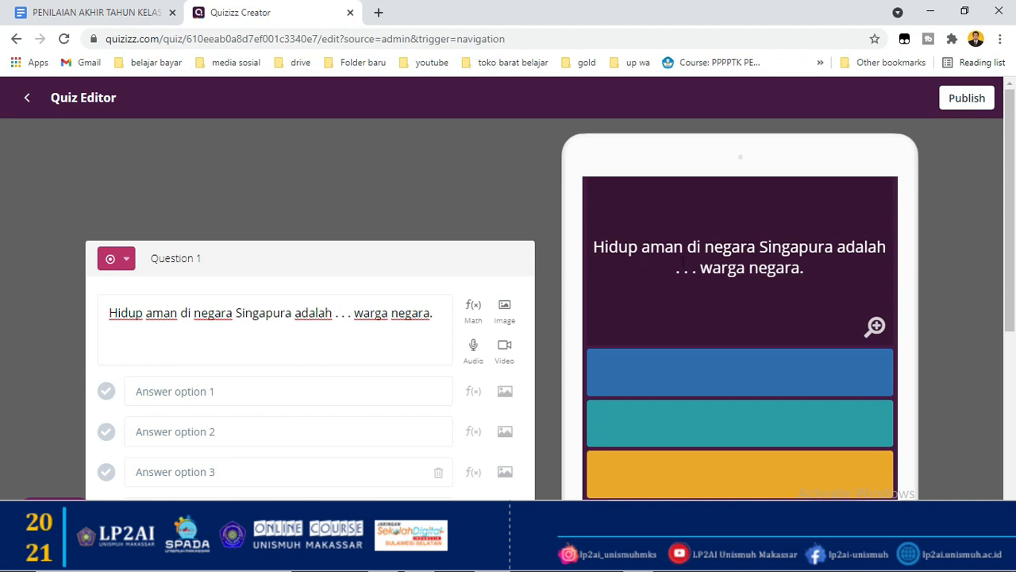
Copy the SOAL 1 answers from the exam document into answer option 1 of Question 1 and trim the text to "Tanggung jawab".
scroll(240, 370, down, 2)
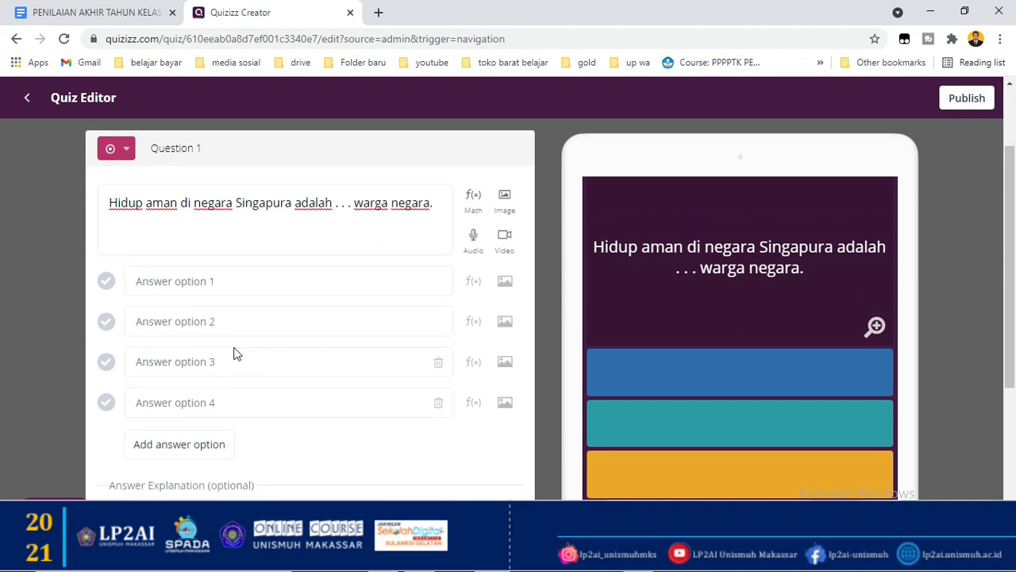
click(80, 16)
click(356, 386)
drag(331, 354, 326, 338)
key(ctrl+c)
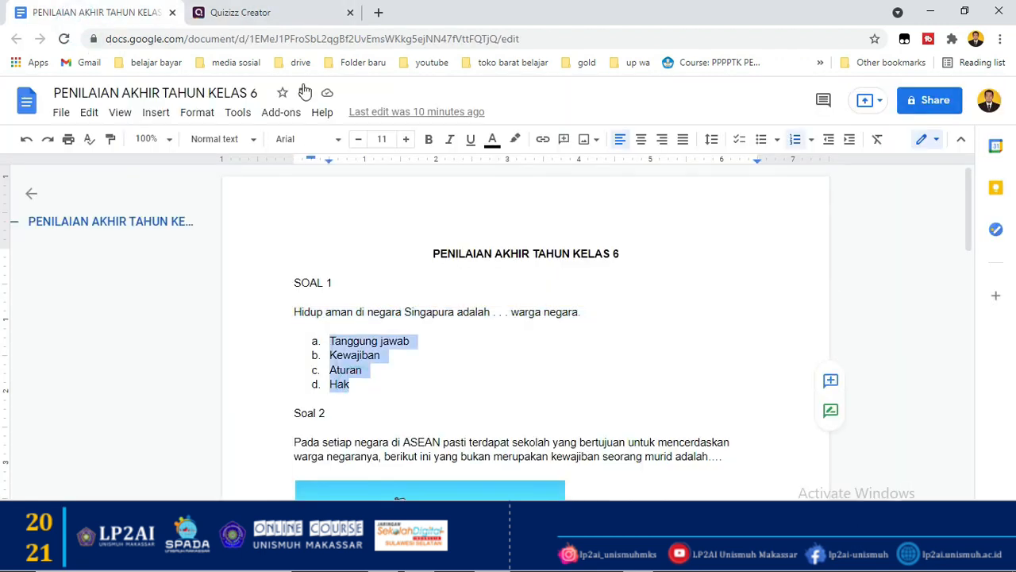
click(278, 19)
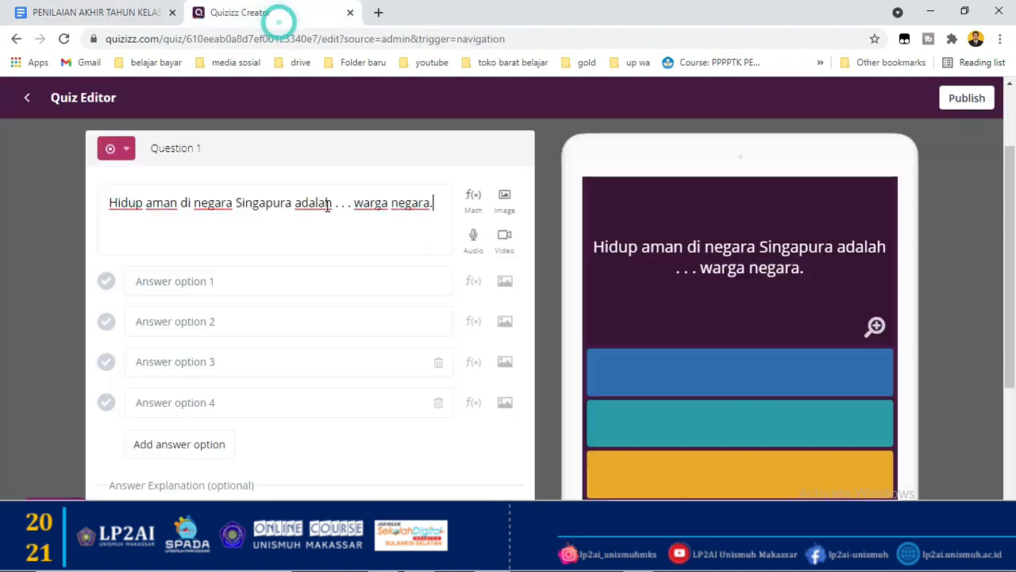
click(287, 282)
key(ctrl+v)
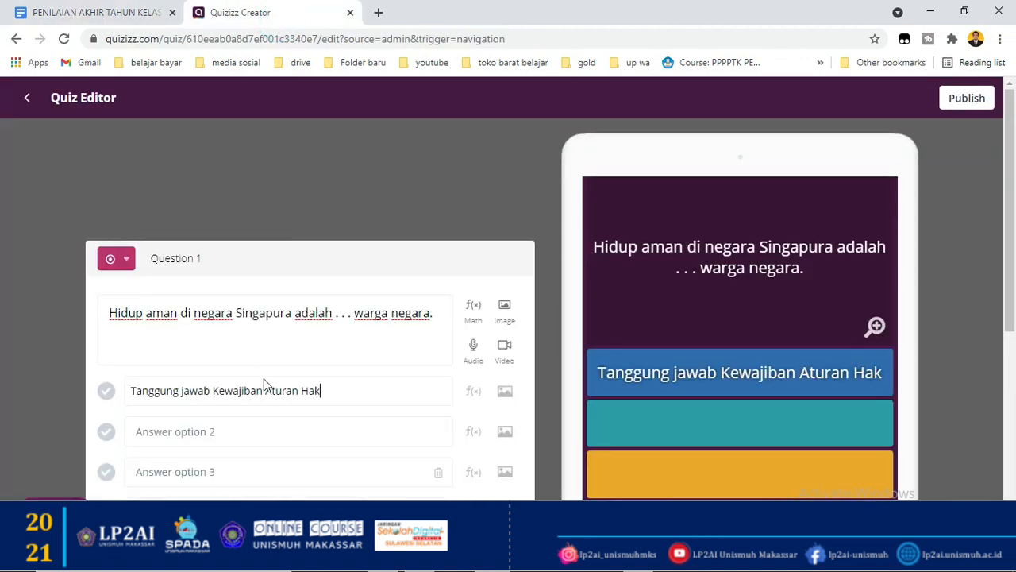
scroll(269, 400, down, 1)
drag(326, 273, 218, 279)
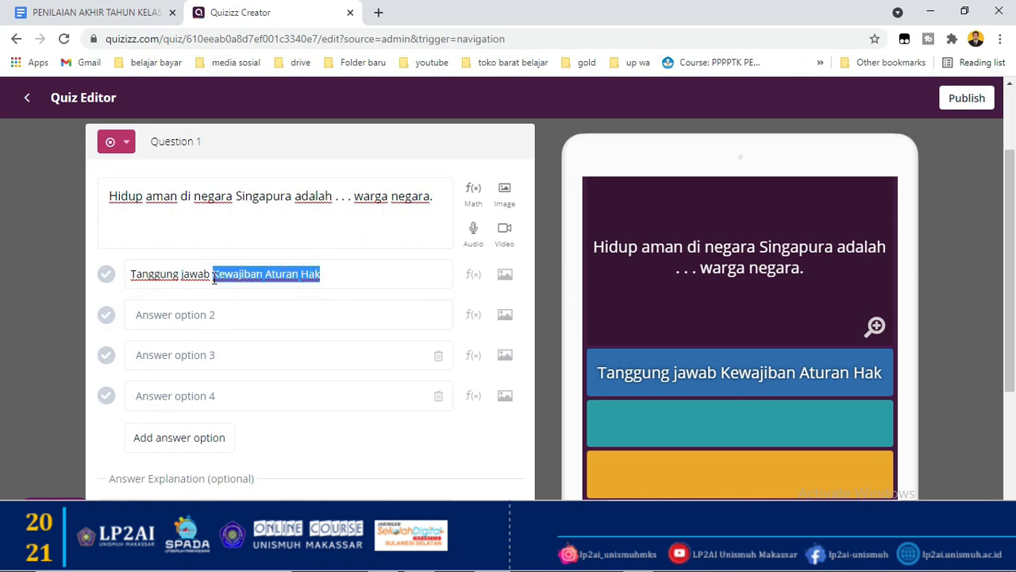
key(BackSpace)
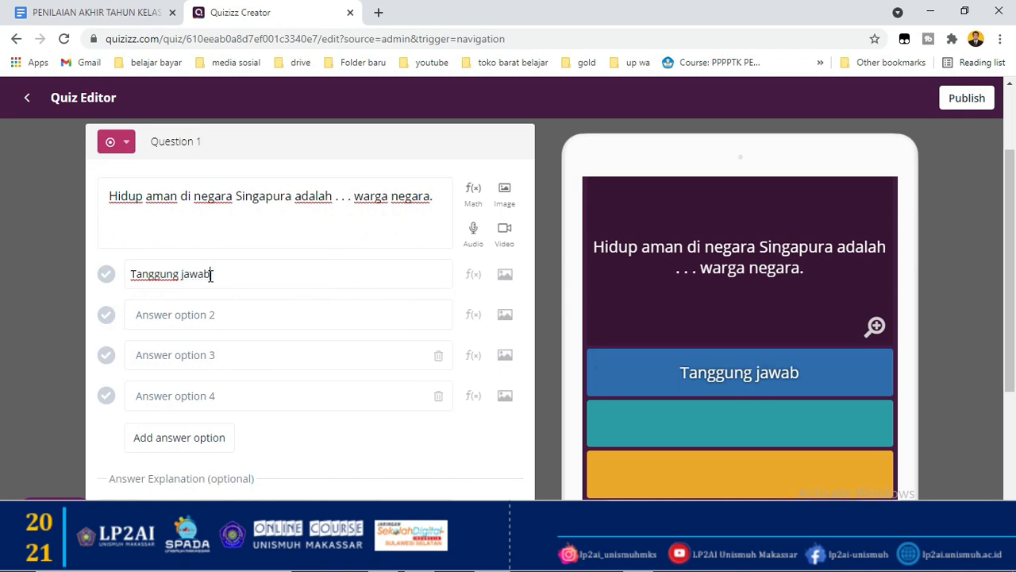
Fill answer options 2 to 4 with "Kewajiban", "Aturan" and "Hak", and mark "Tanggung jawab" as the correct answer.
click(210, 311)
text(Kewajiban)
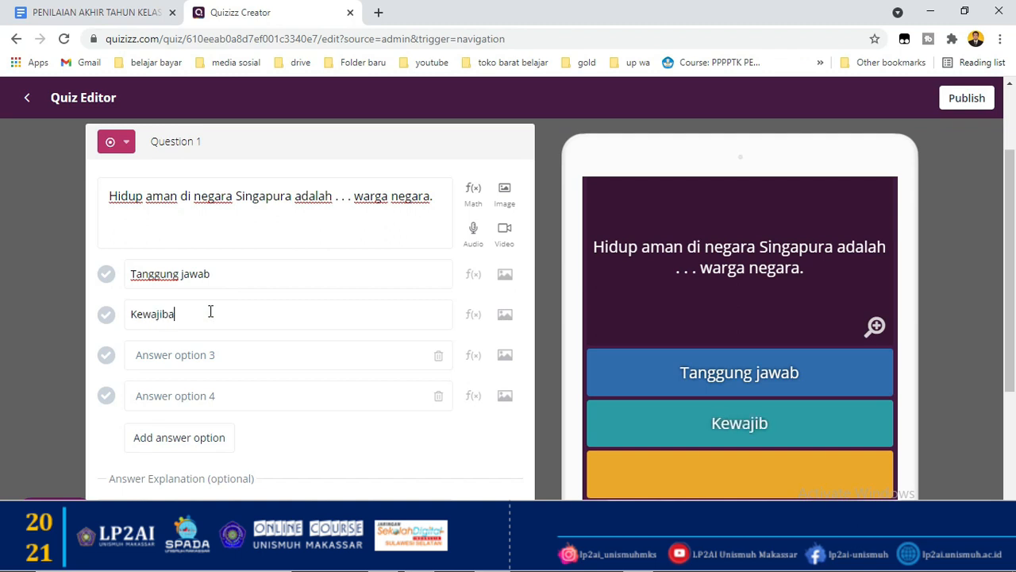
click(218, 354)
text(Aturan)
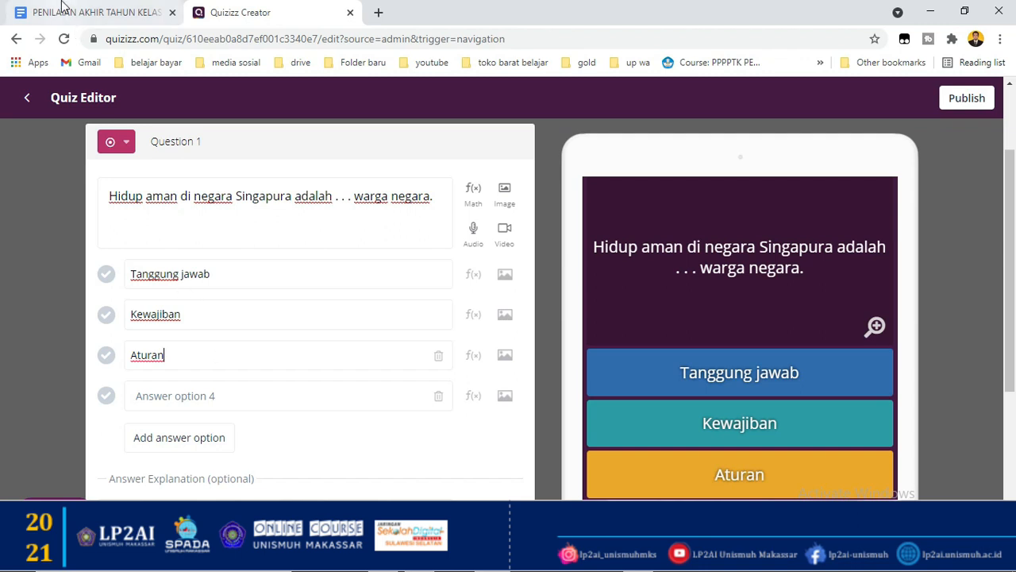
click(76, 13)
click(292, 13)
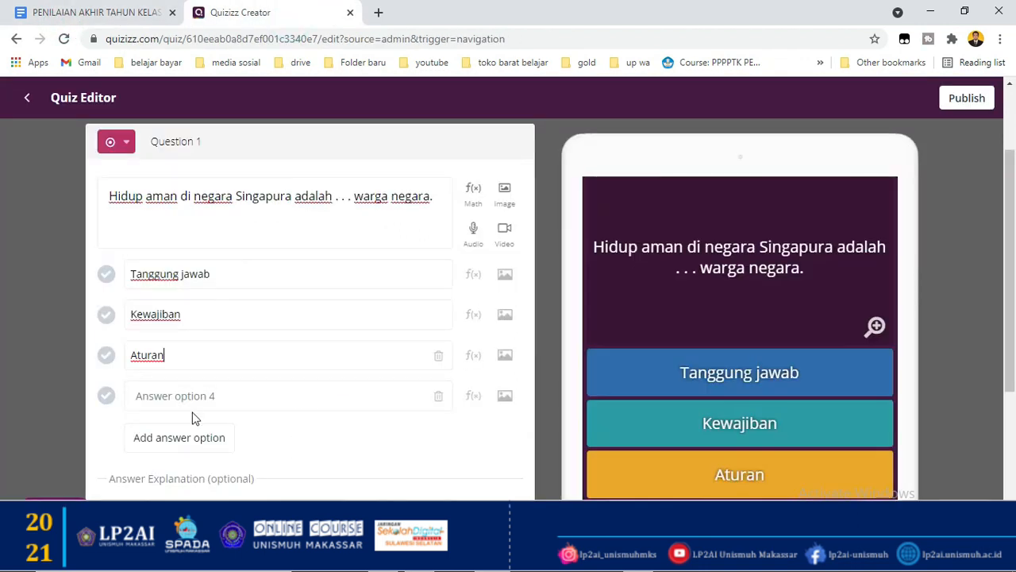
click(184, 398)
text(Hak)
click(104, 275)
scroll(222, 381, down, 3)
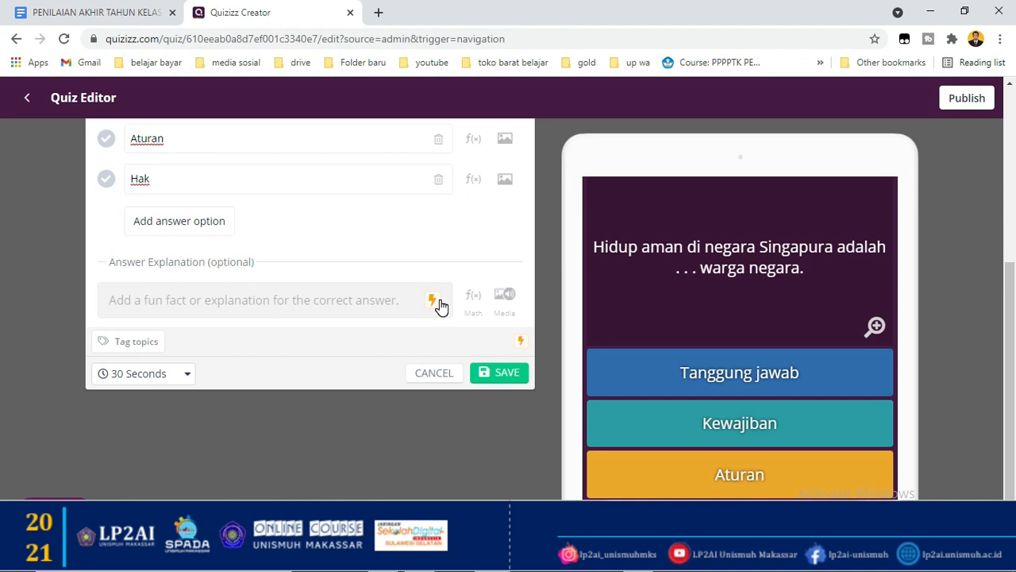
click(191, 375)
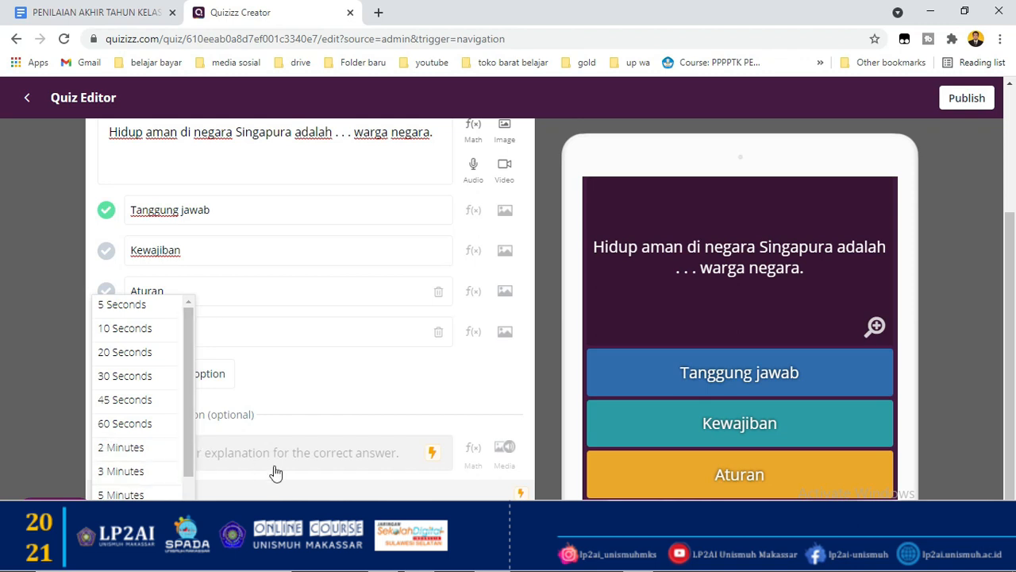
click(285, 491)
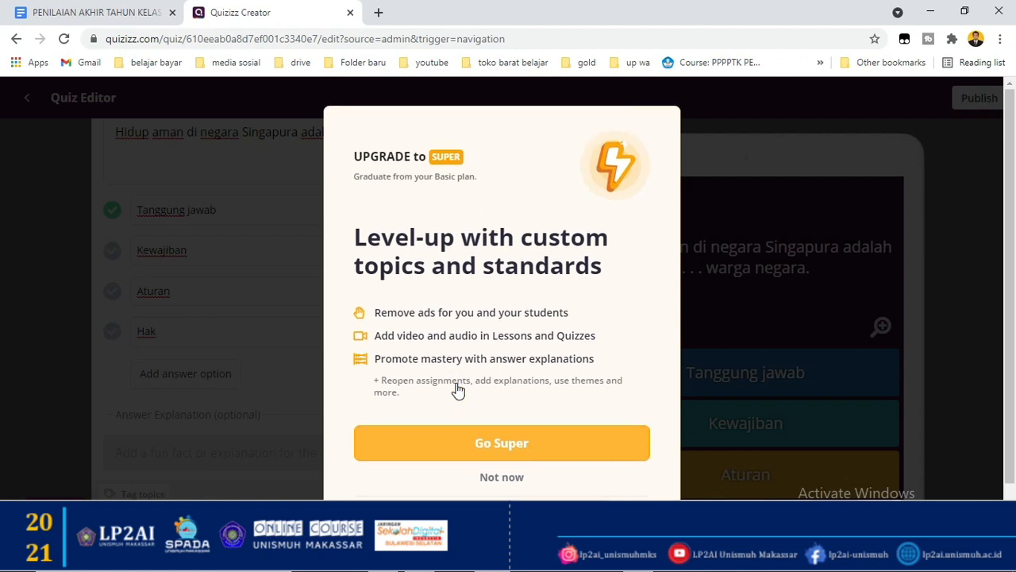
scroll(458, 389, down, 1)
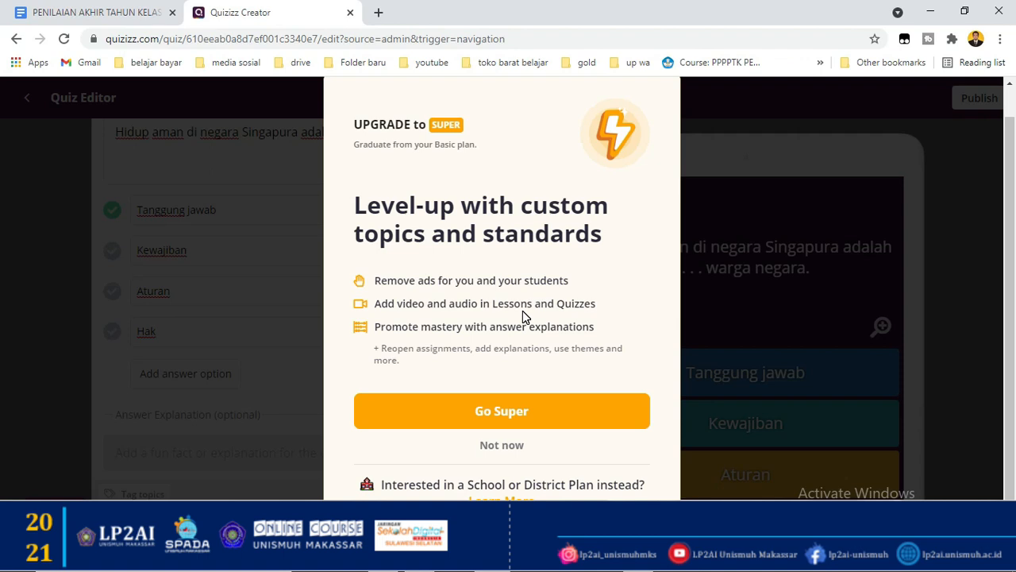
click(502, 445)
scroll(238, 357, down, 3)
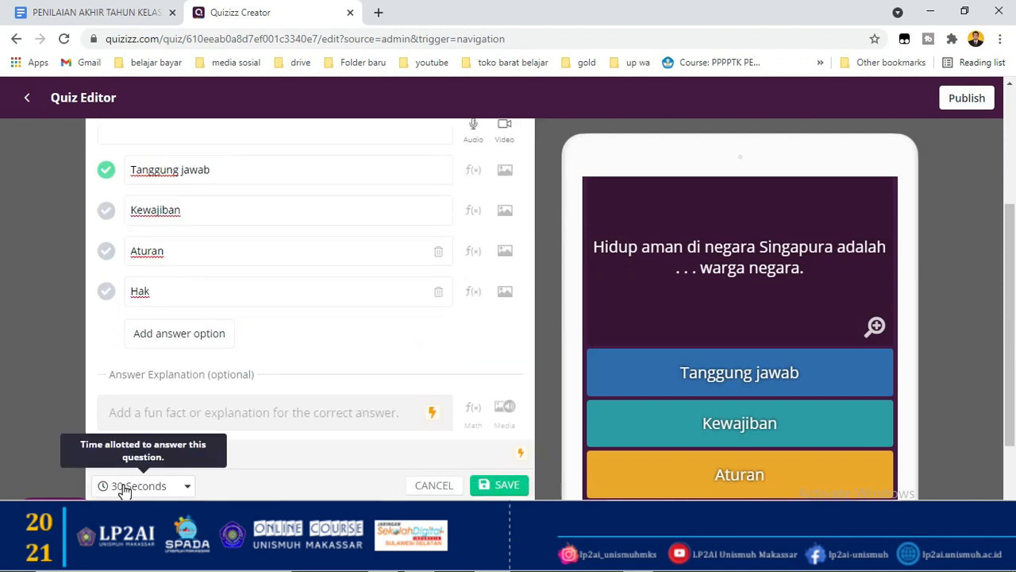
Save Question 1 and add a second Multiple Choice question to the quiz.
click(492, 489)
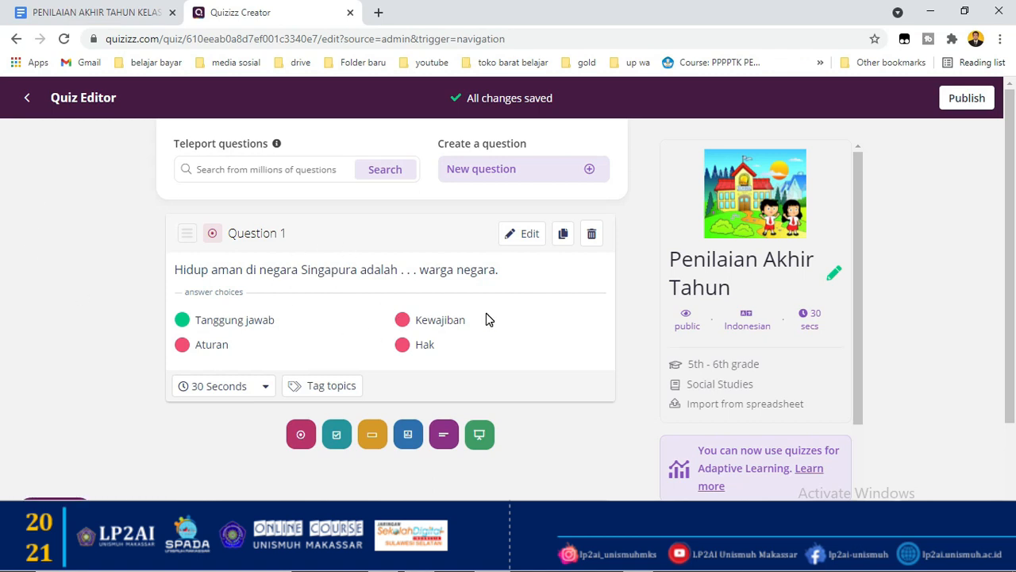
click(299, 436)
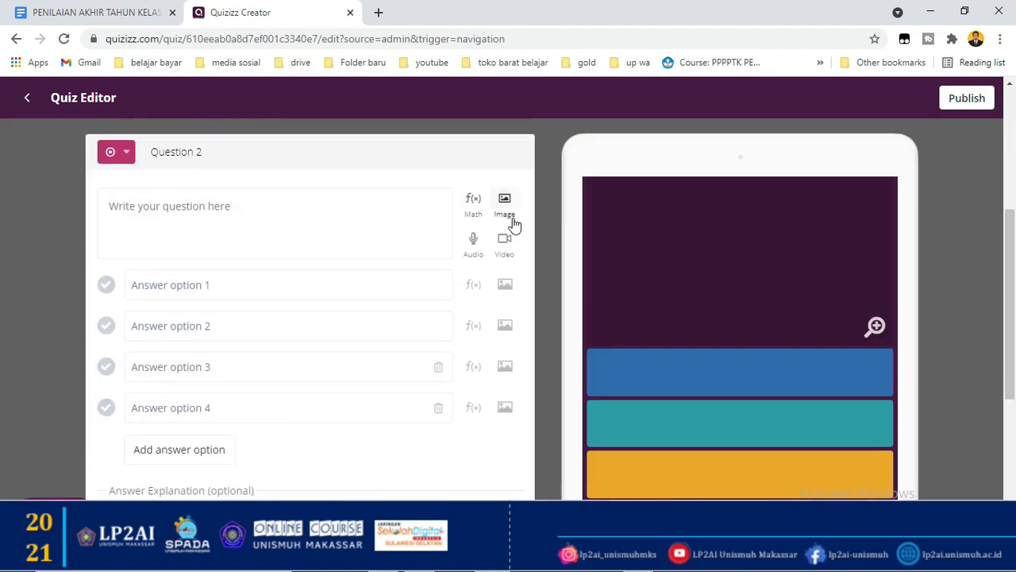
Upload "soal no 2.PNG" from the quizziz folder in Documents as the image for Question 2.
click(505, 202)
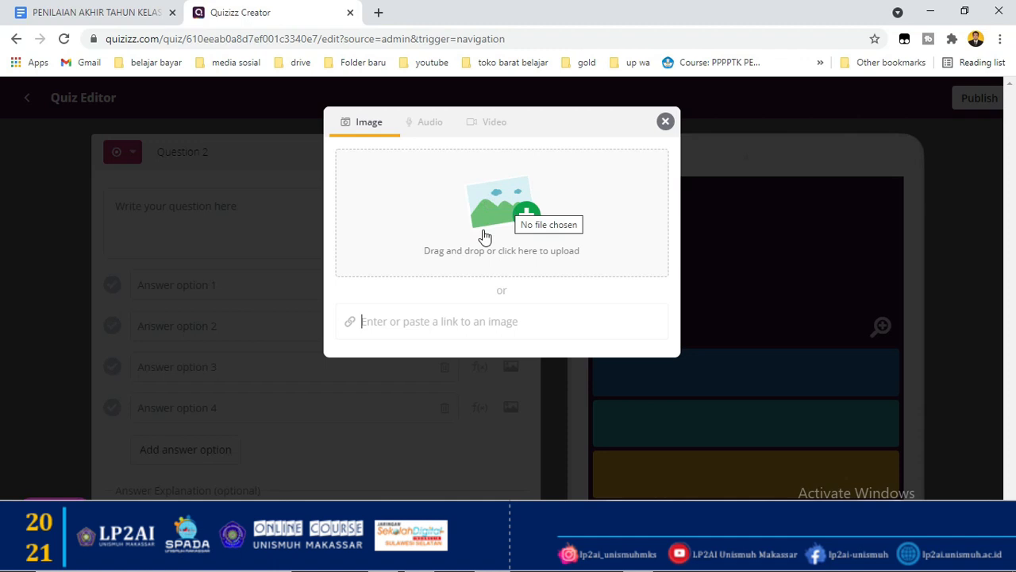
click(425, 122)
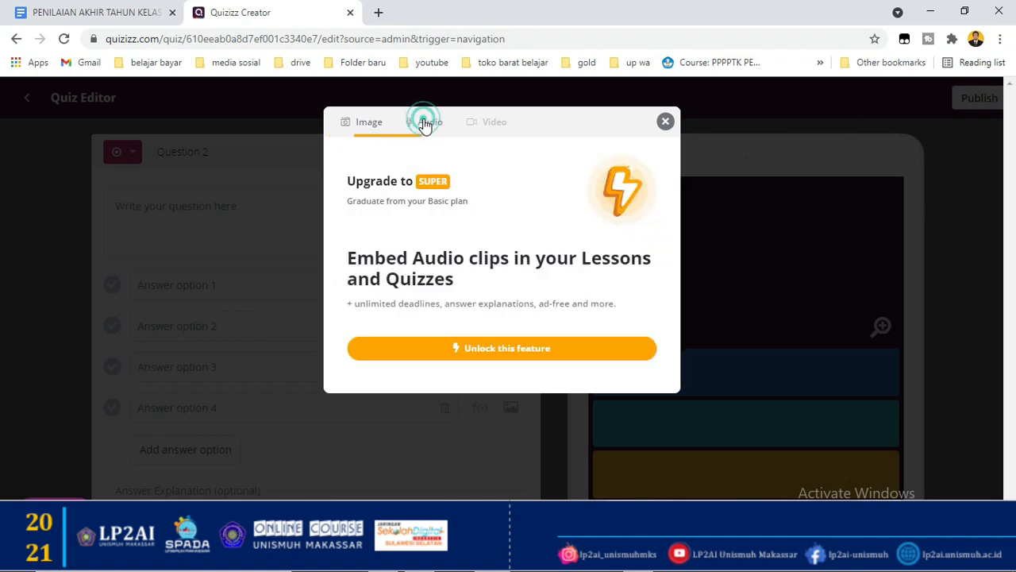
click(501, 123)
click(424, 124)
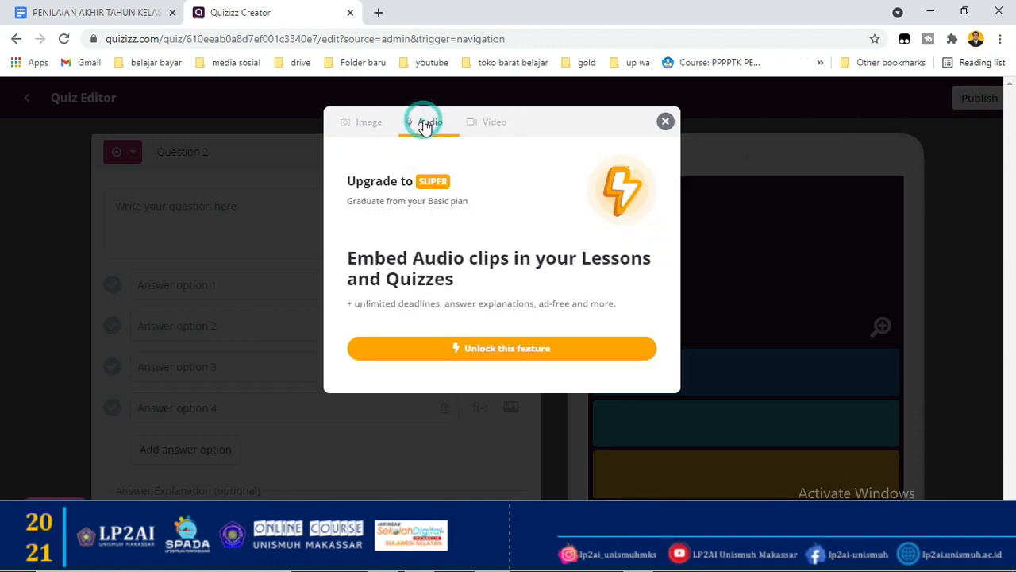
click(361, 123)
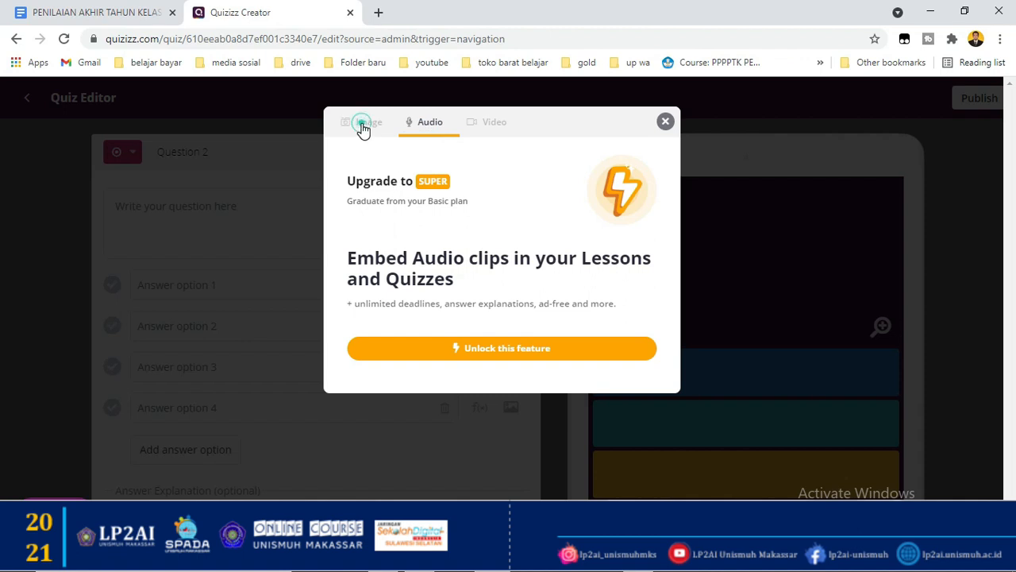
click(487, 212)
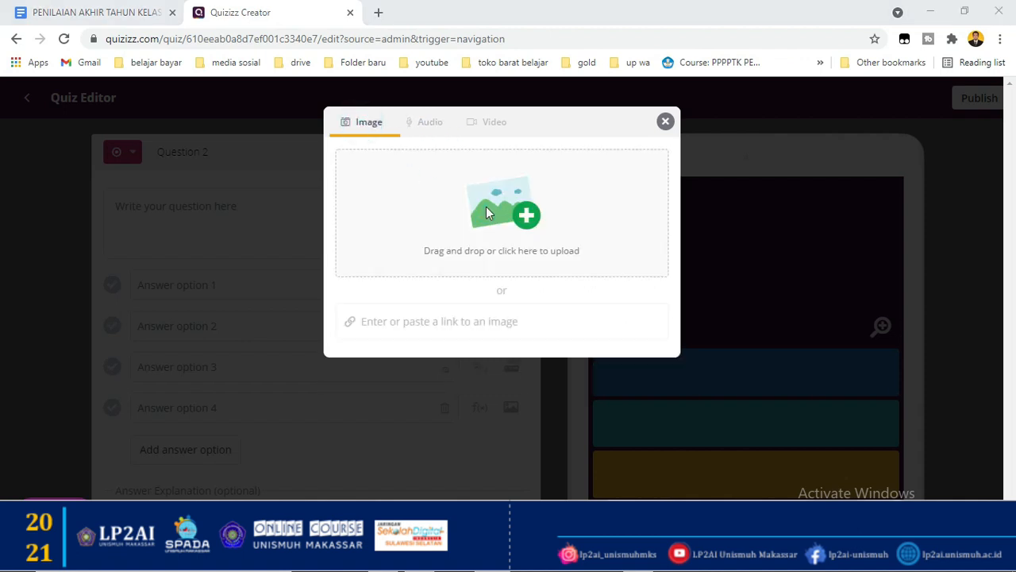
click(377, 147)
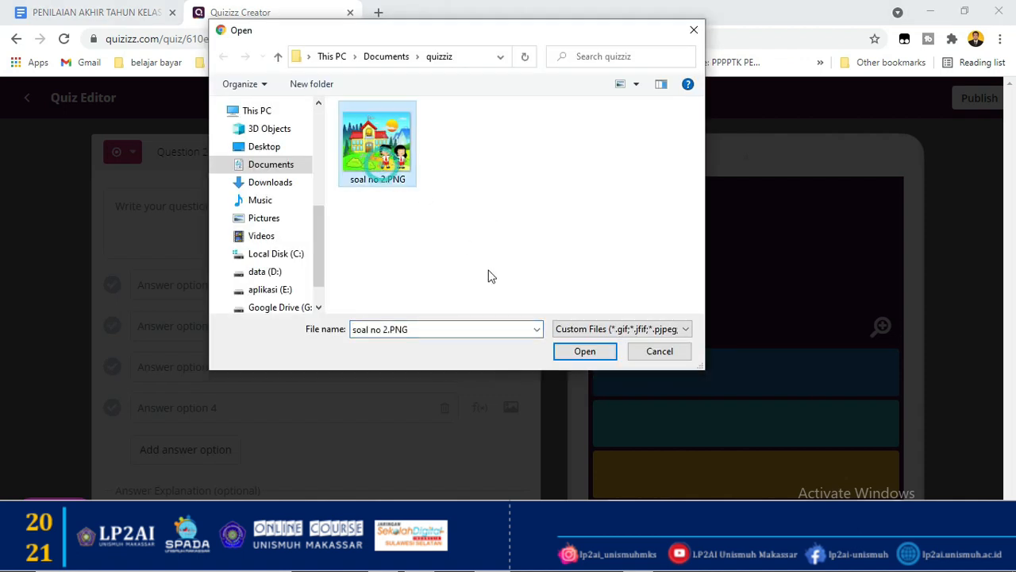
click(585, 352)
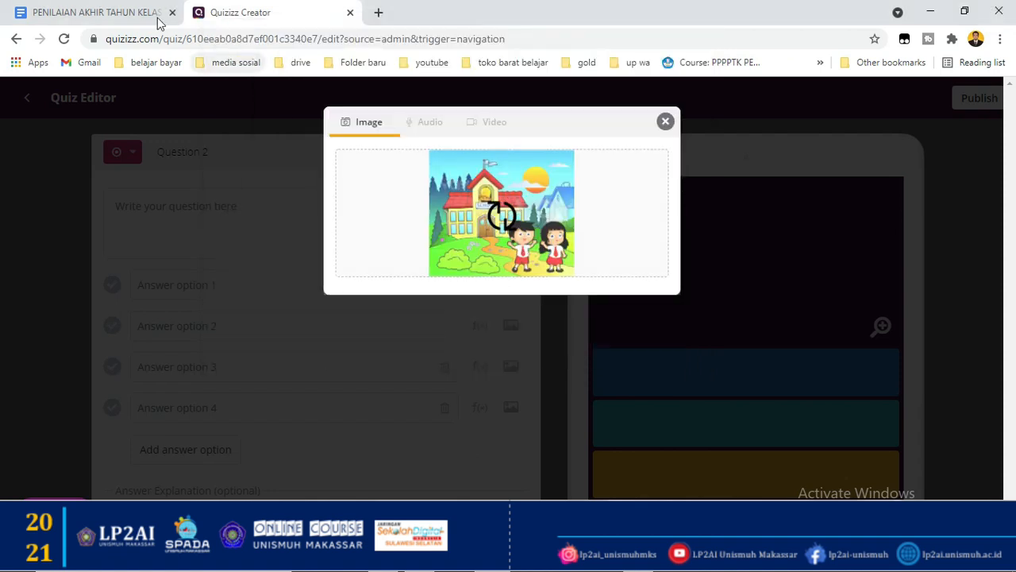
Copy the Soal 2 question text from the exam document into Question 2 and confirm the uploaded image.
click(96, 12)
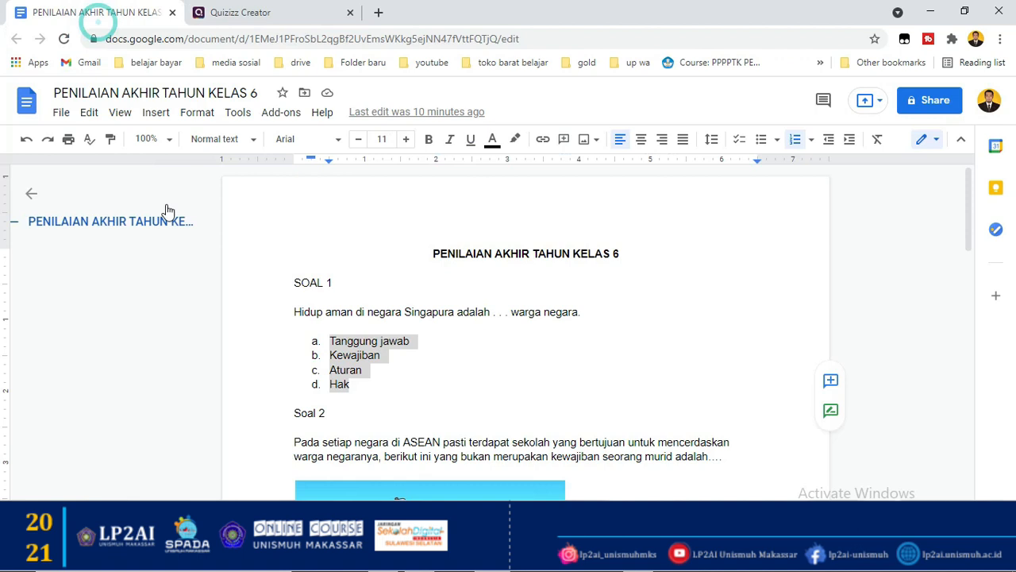
drag(294, 443, 723, 456)
key(ctrl+c)
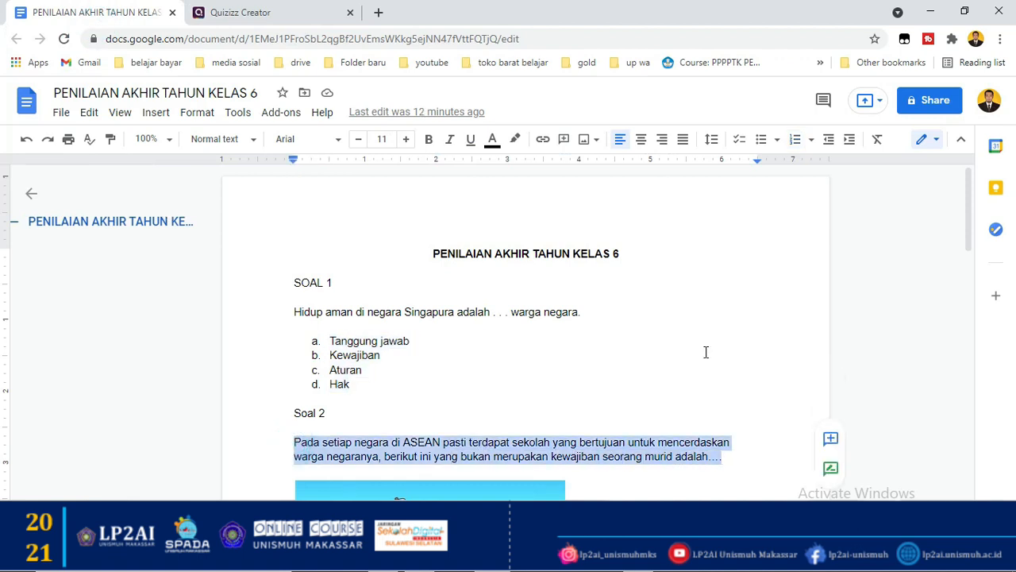
click(262, 13)
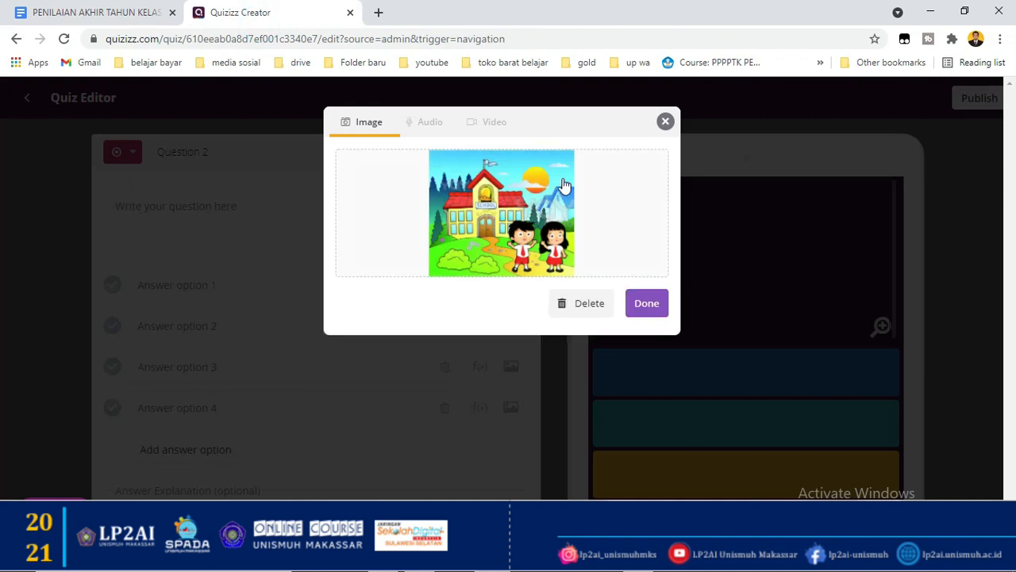
click(648, 305)
click(198, 205)
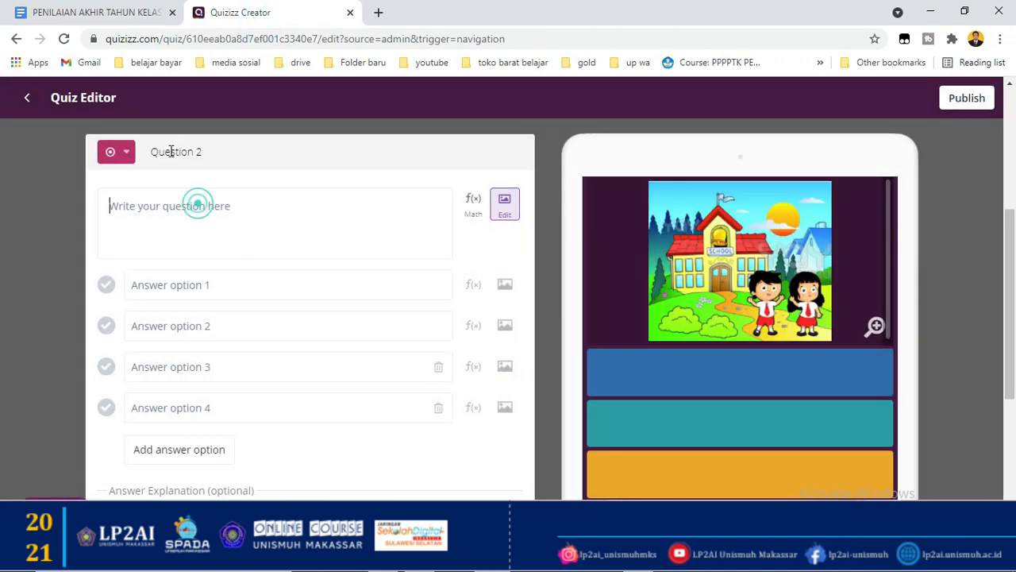
key(ctrl+v)
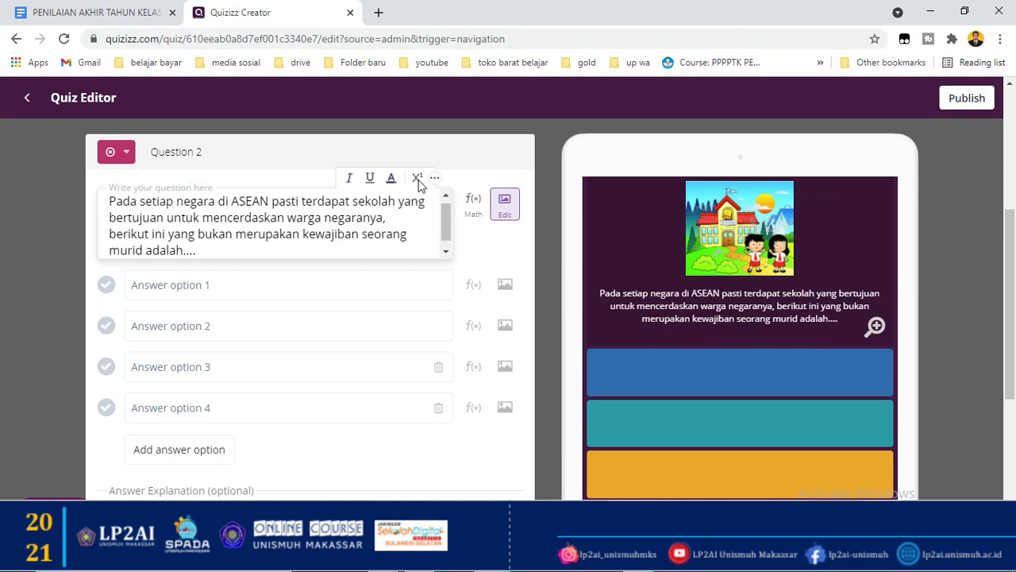
In the exam document, copy the four Soal 2 answer choices and remove their list lettering.
click(99, 13)
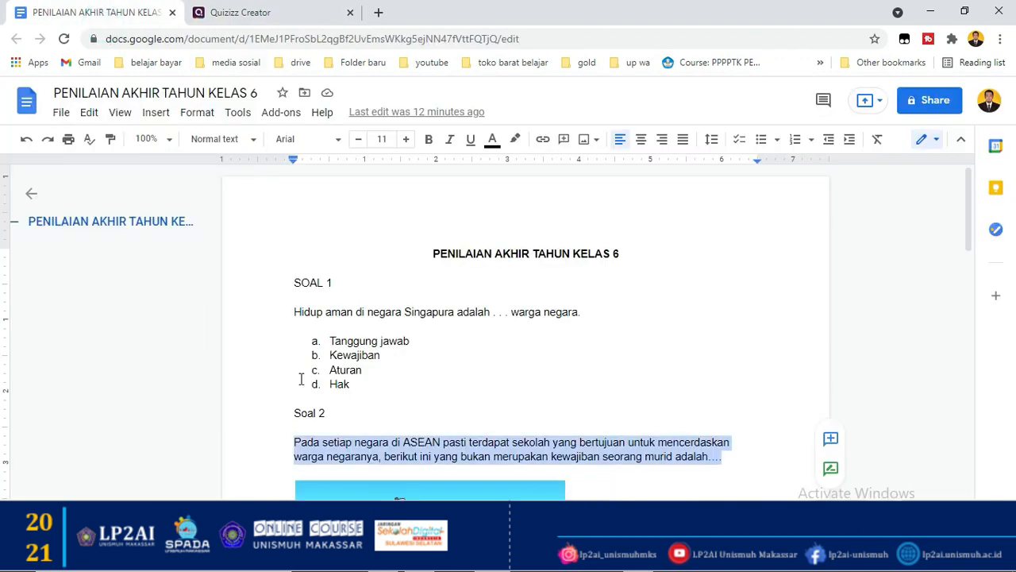
scroll(346, 363, down, 5)
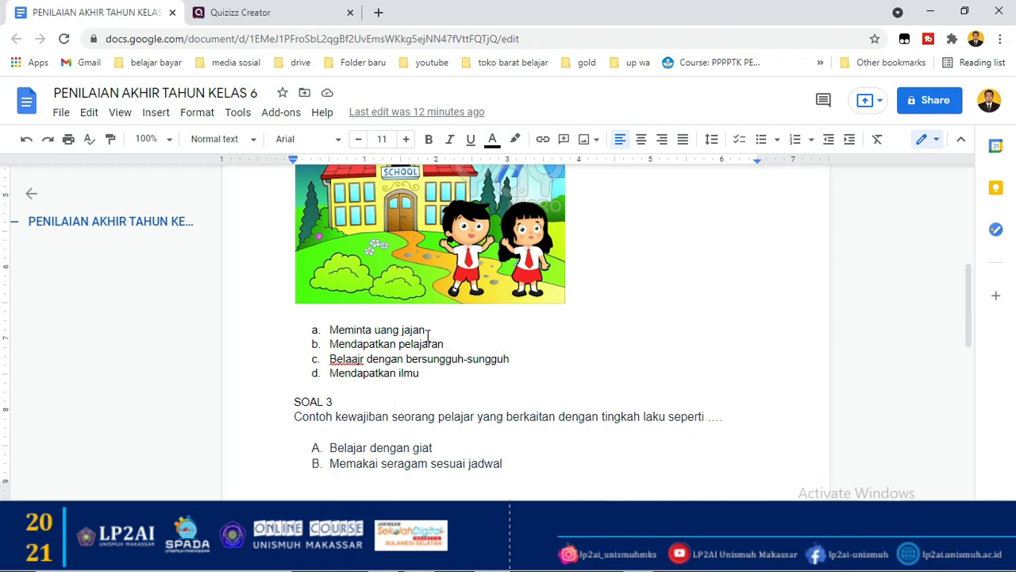
drag(427, 334, 329, 332)
click(313, 330)
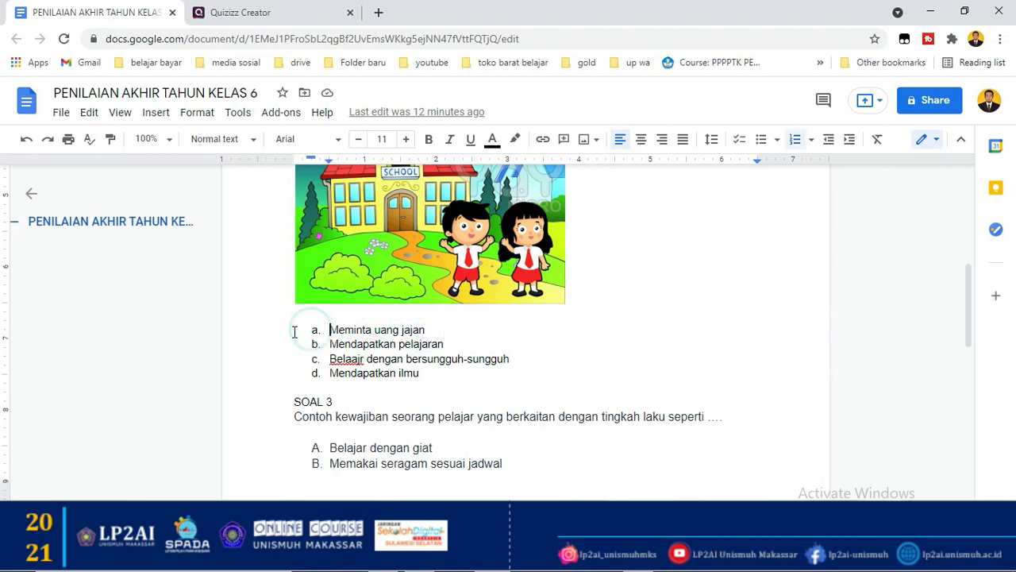
shift+click(450, 371)
key(ctrl+c)
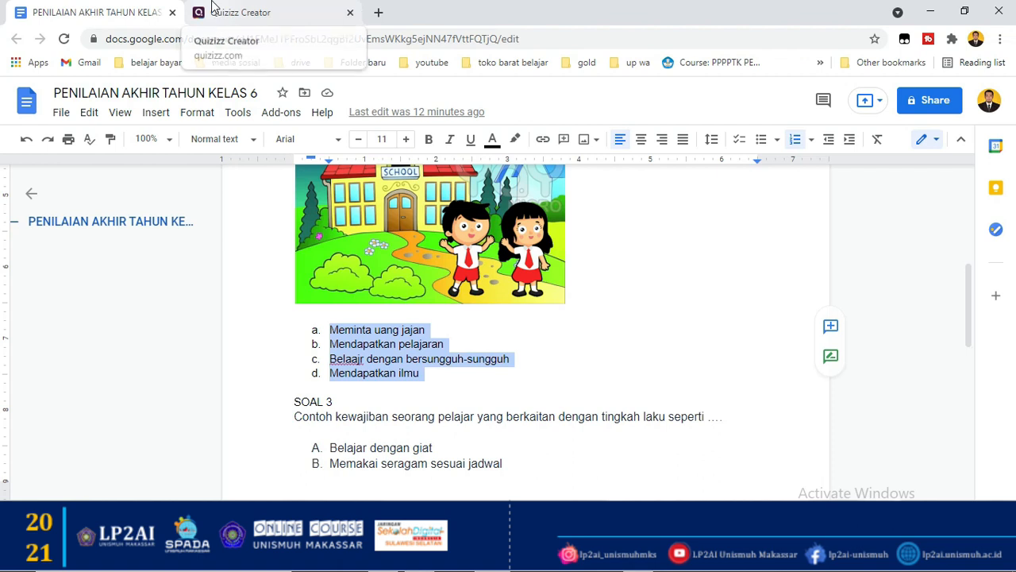
click(796, 141)
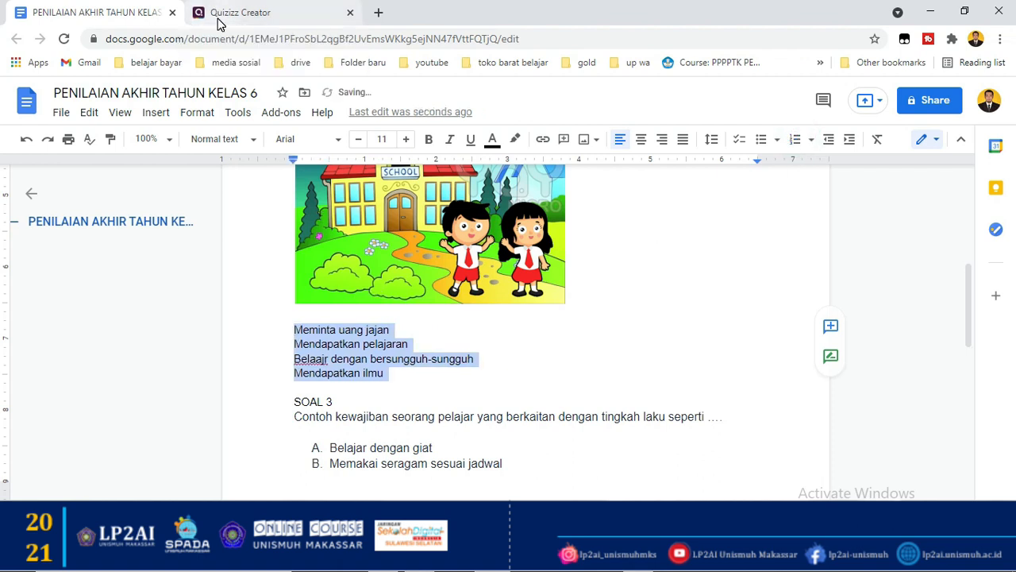
In the Quizizz editor, paste the choices into Question 2's answer option 1 and cut everything after "Meminta uang jajan".
click(217, 22)
click(226, 287)
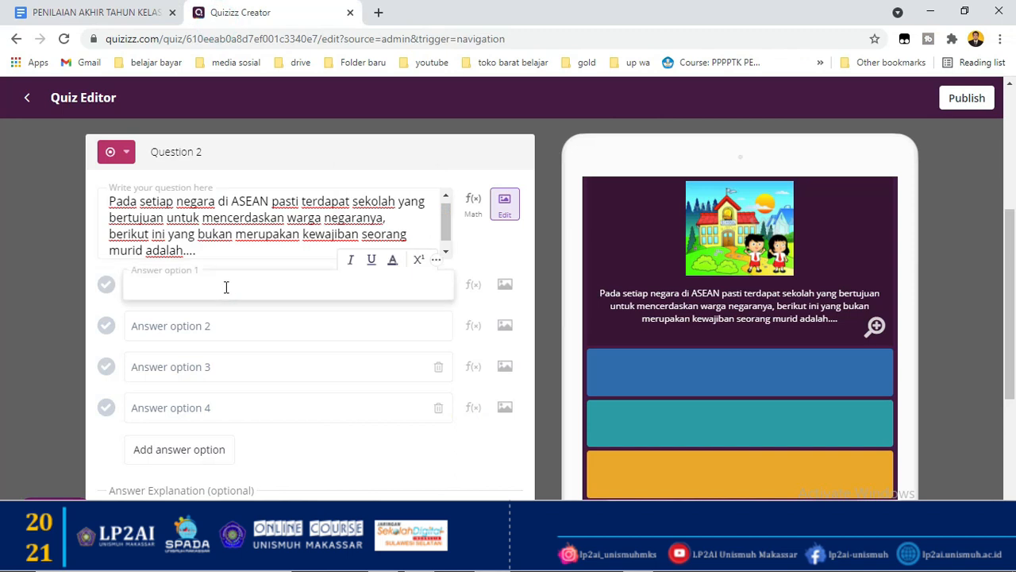
key(ctrl+v)
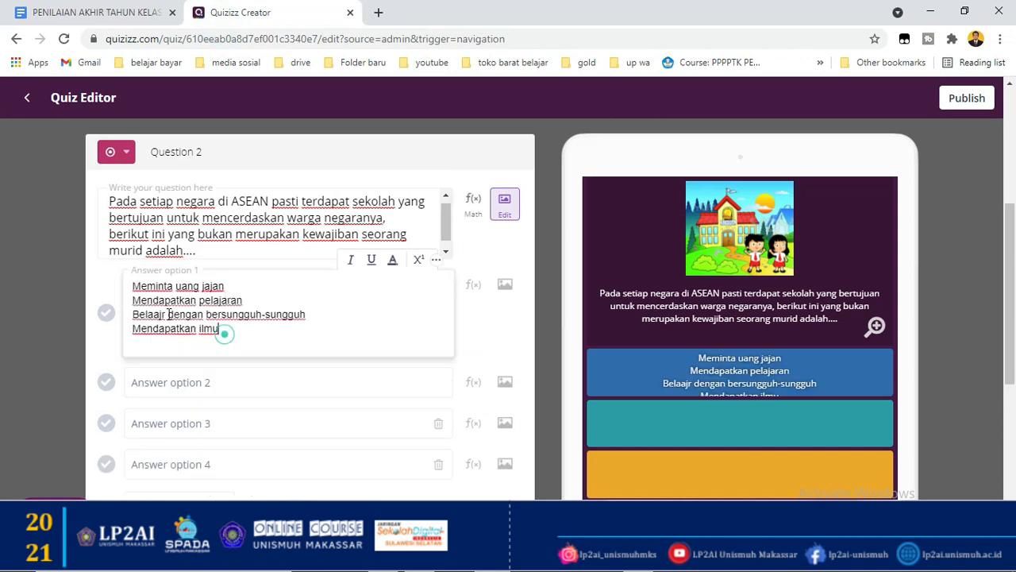
drag(224, 332, 127, 304)
key(ctrl+x)
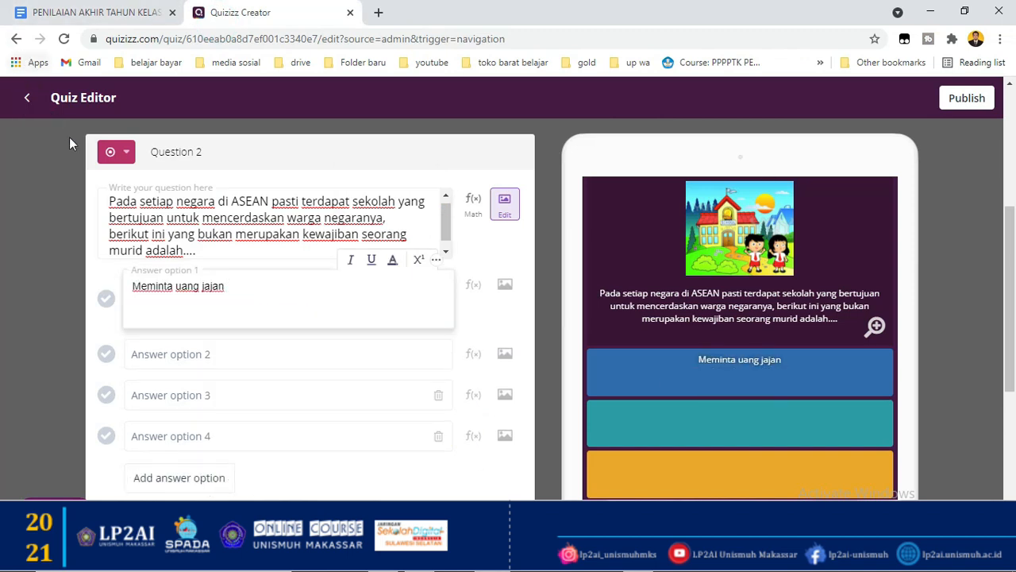
Fill answer option 2 with "Mendapatkan pelajaran", cutting the remaining choices, and remove the blank lines from options 1 and 2.
click(155, 367)
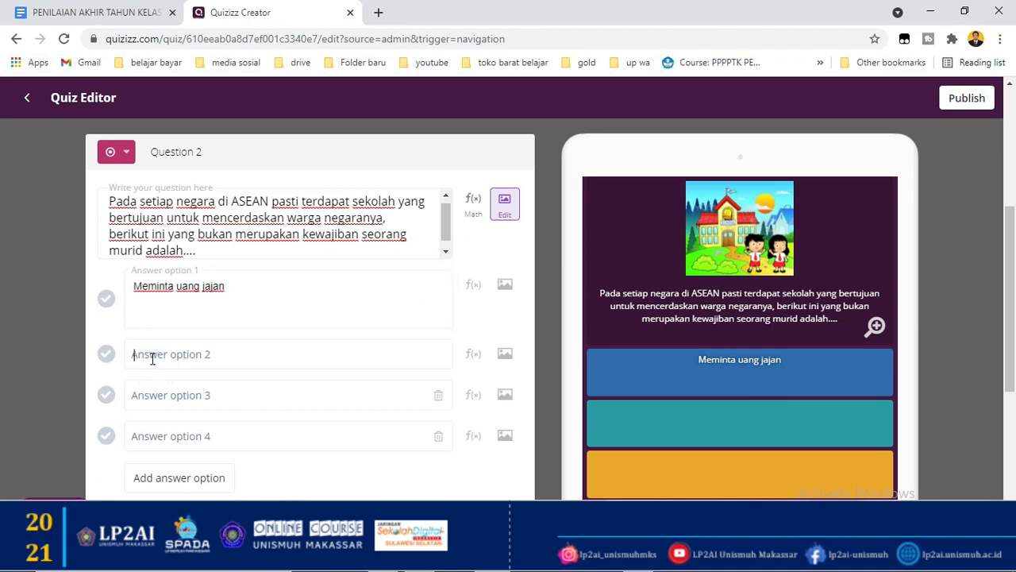
key(ctrl+v)
drag(221, 384, 131, 370)
key(ctrl+x)
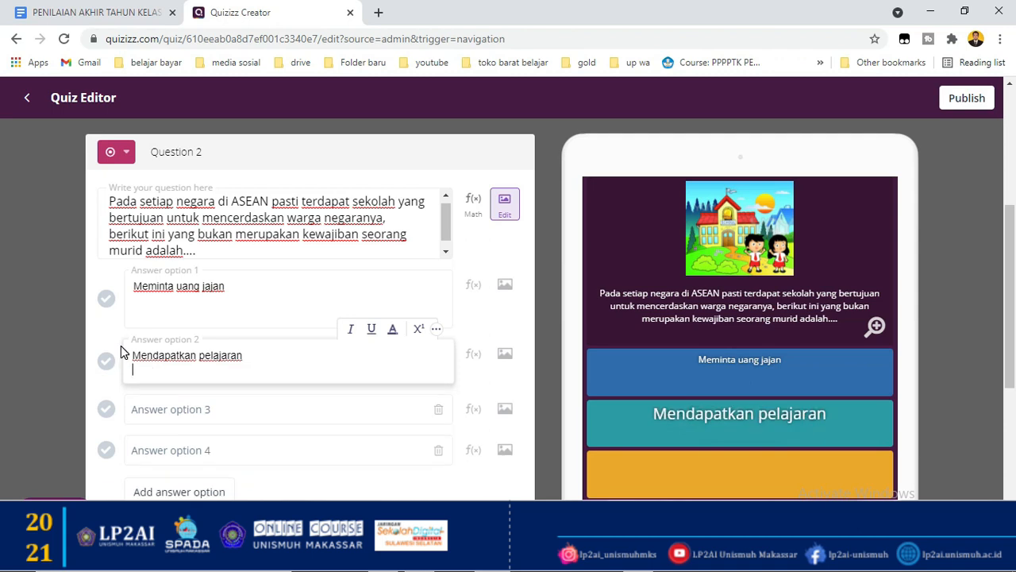
key(BackSpace)
click(174, 310)
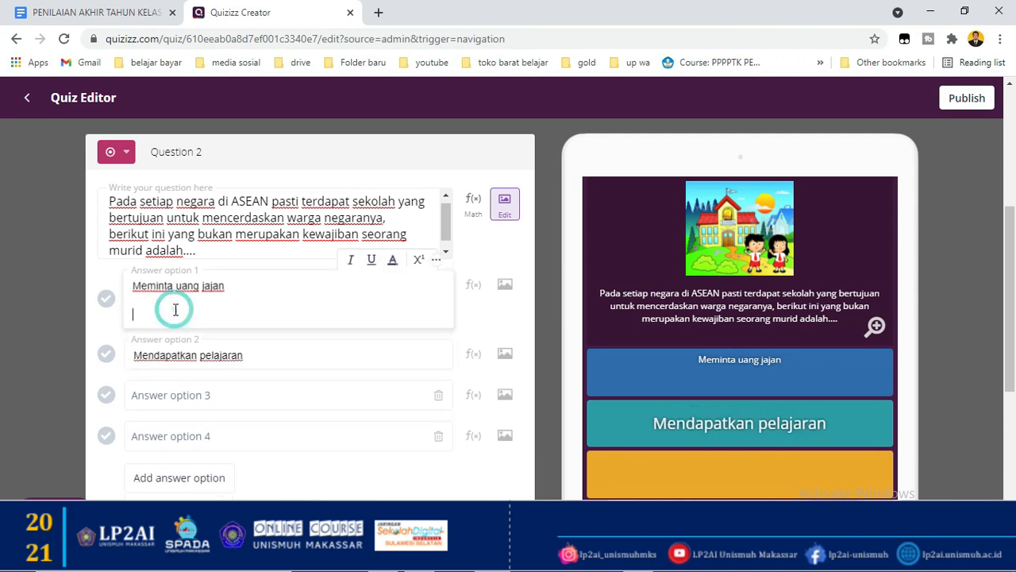
key(BackSpace)
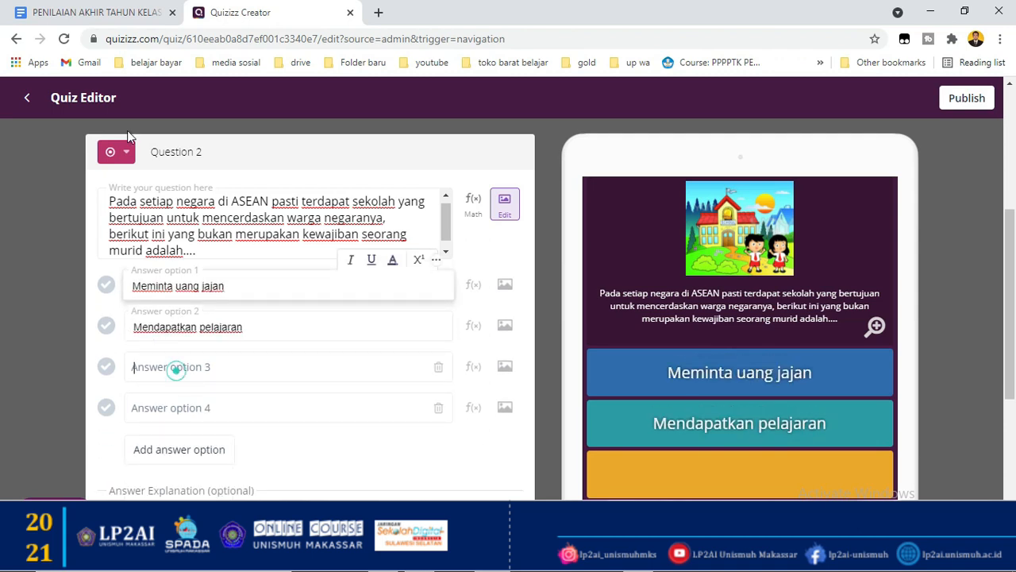
Fill answer option 3 with "Belaajr dengan bersungguh-sungguh" and answer option 4 with "Mendapatkan ilmu".
click(176, 366)
key(ctrl+v)
drag(251, 383, 132, 383)
key(ctrl+x)
key(BackSpace)
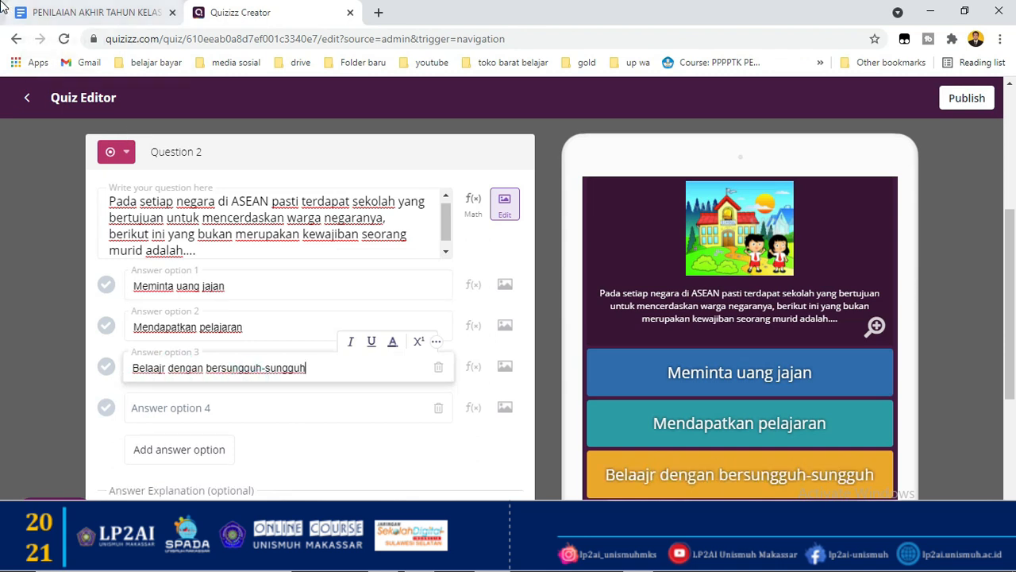
click(166, 407)
key(ctrl+v)
scroll(463, 294, down, 1)
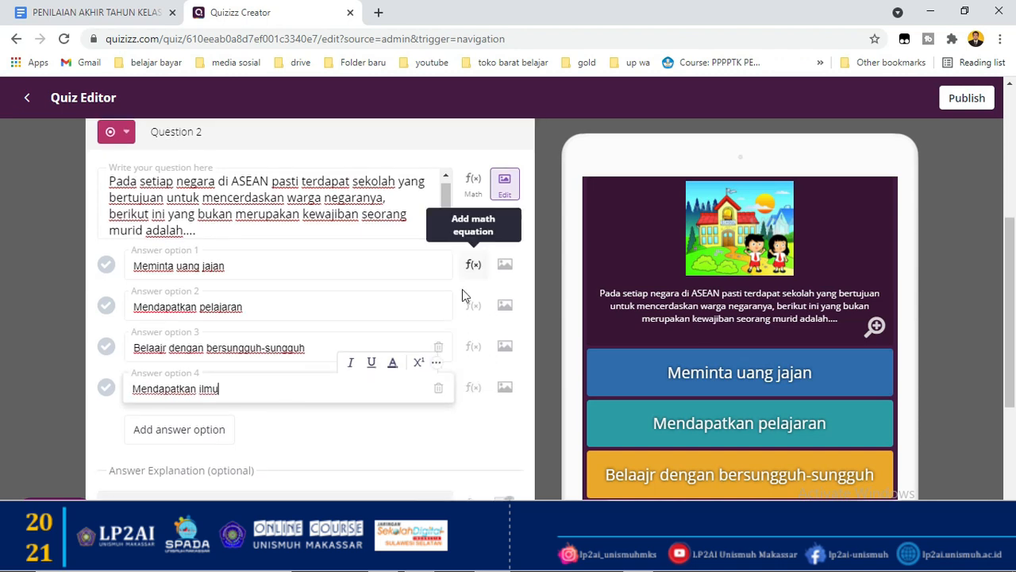
scroll(464, 293, up, 1)
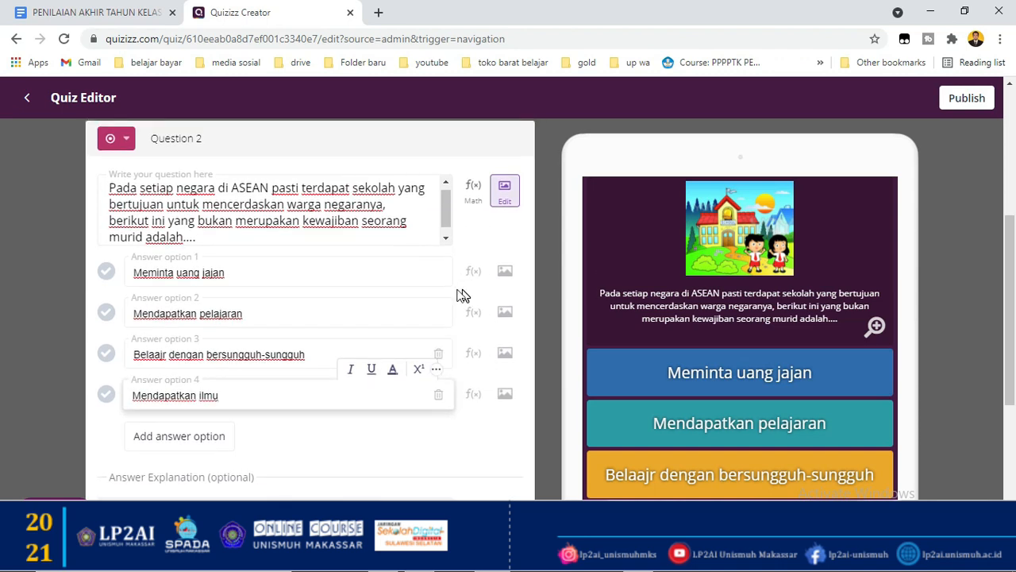
Mark "Belaajr dengan bersungguh-sungguh" as the correct answer of Question 2.
click(105, 353)
scroll(244, 416, down, 2)
scroll(243, 416, up, 2)
scroll(244, 416, down, 3)
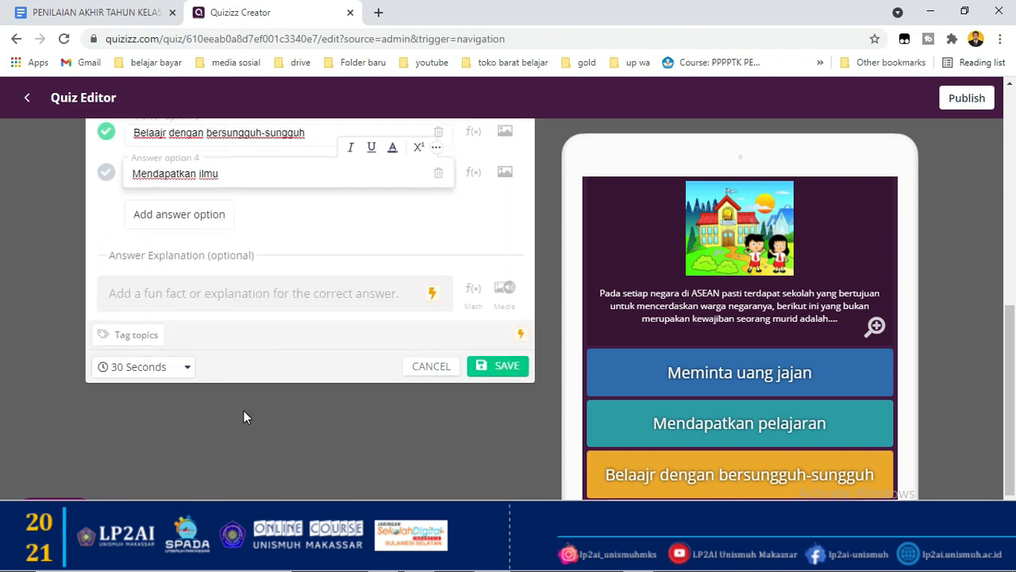
Save Question 2 and add a Checkbox question as the third question of the quiz.
click(485, 379)
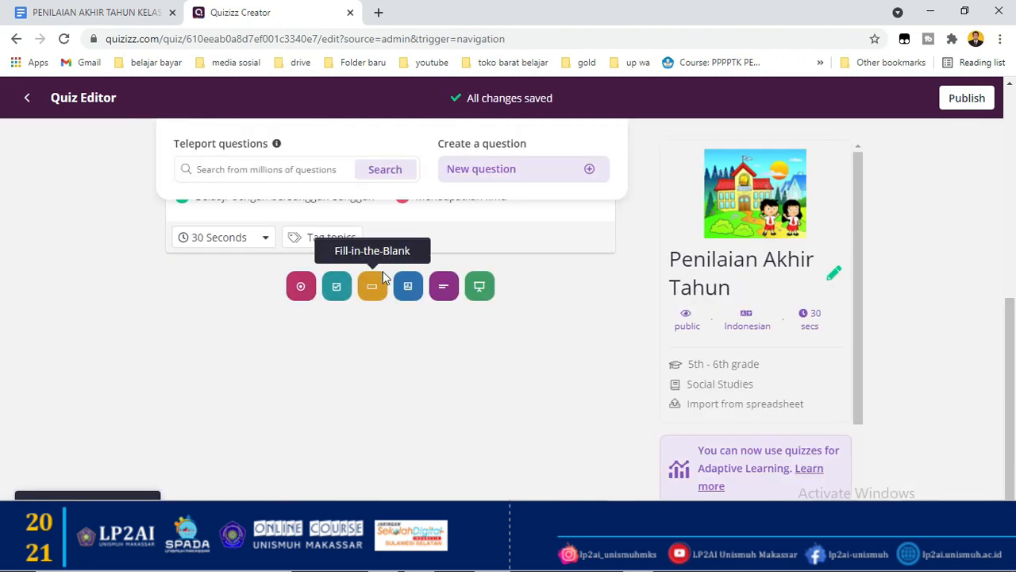
scroll(287, 381, up, 2)
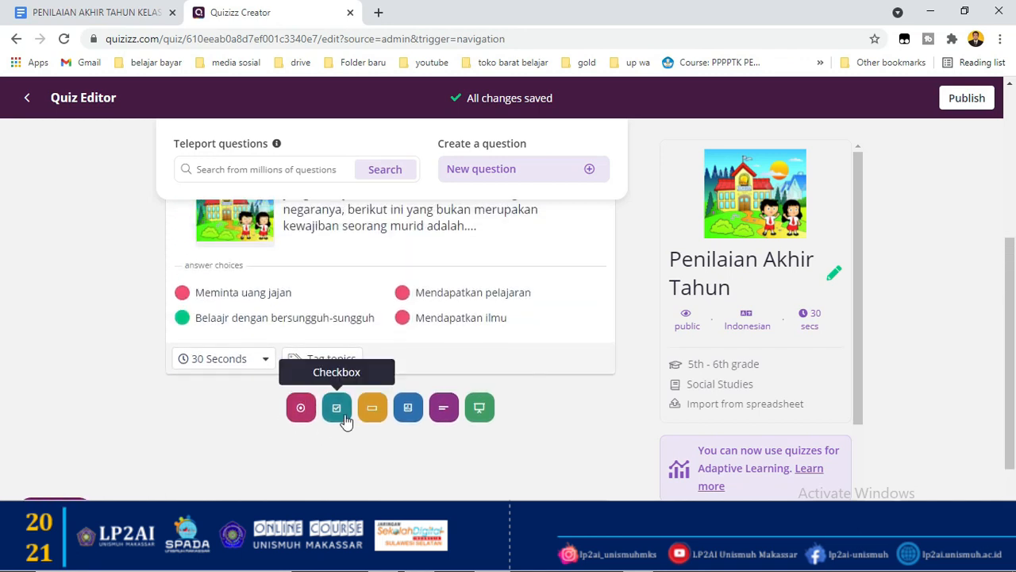
click(338, 410)
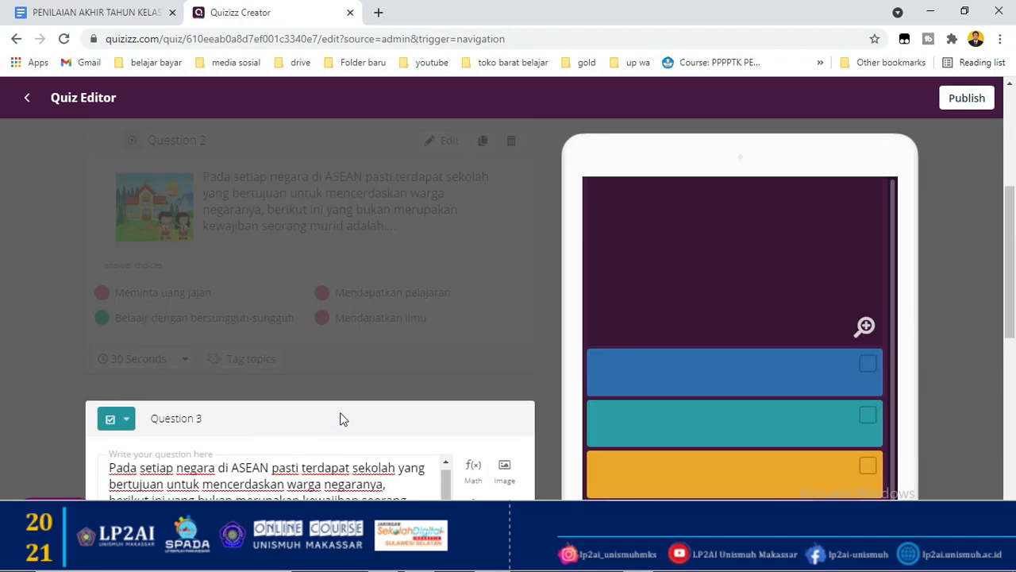
Copy the Soal 4 text "Yang merupakan wujud nyata dari persatuan indonesia" from the exam document into Question 3.
click(102, 18)
scroll(415, 453, down, 4)
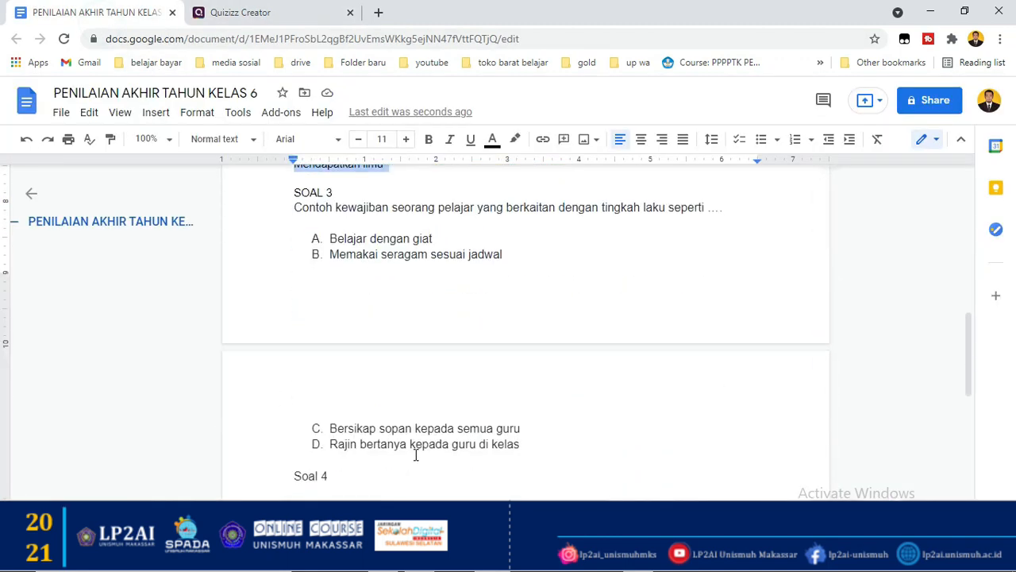
scroll(415, 454, down, 2)
drag(588, 326, 295, 327)
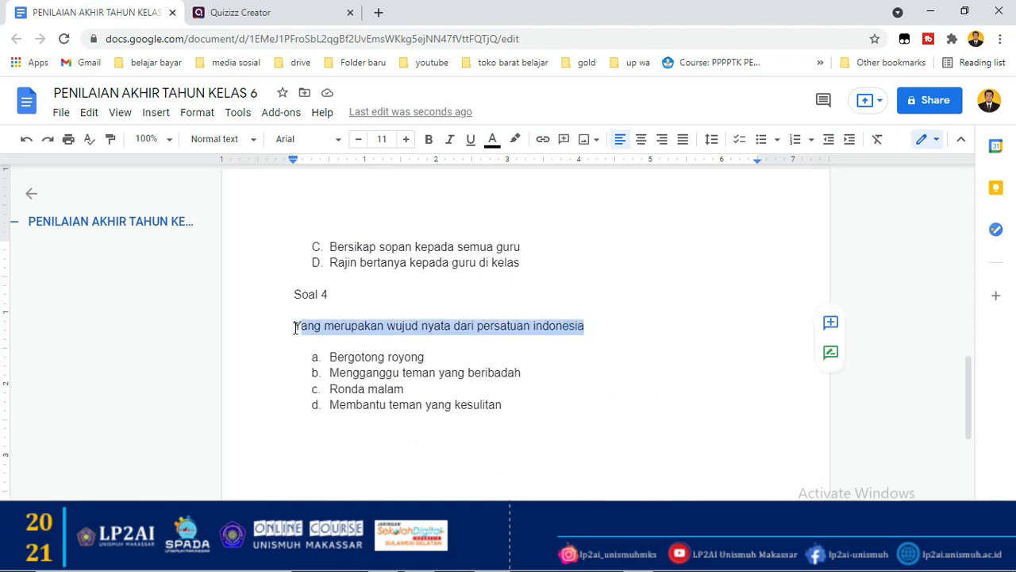
click(262, 8)
click(220, 211)
key(ctrl+v)
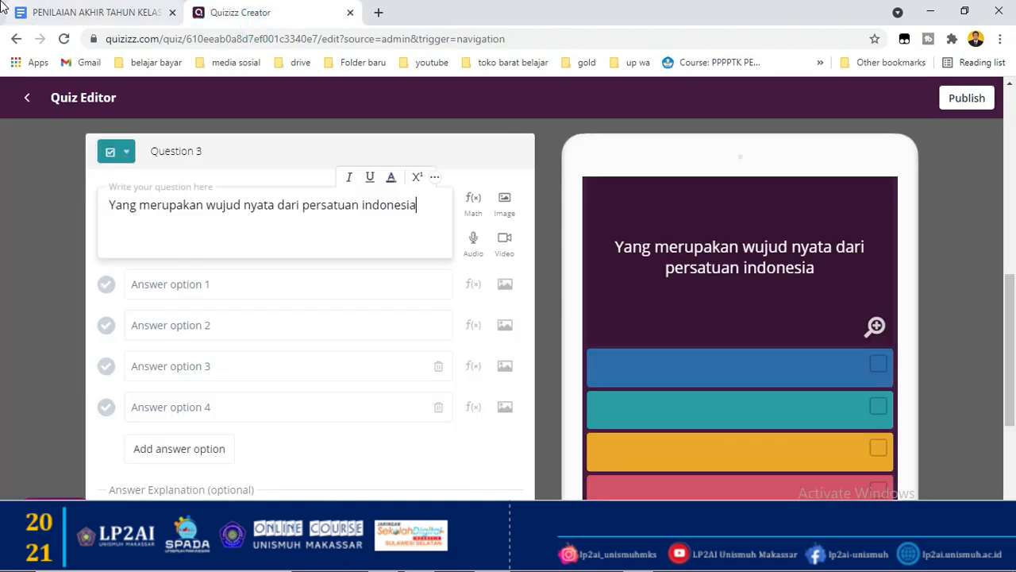
Copy the Soal 4 choices from the exam document into Question 3's answer option 1 and cut everything after "Bergotong royong".
click(62, 15)
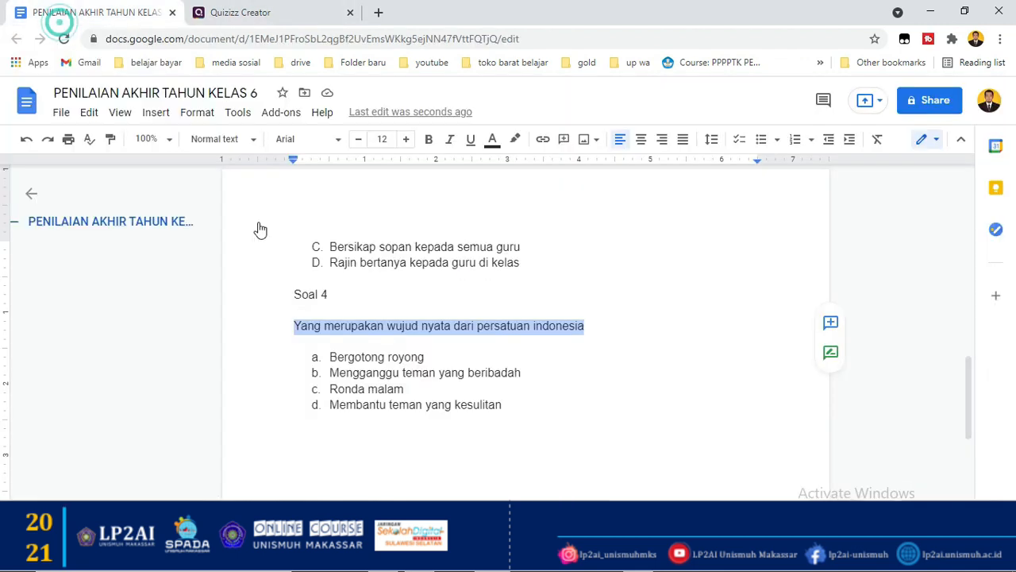
drag(506, 410, 330, 356)
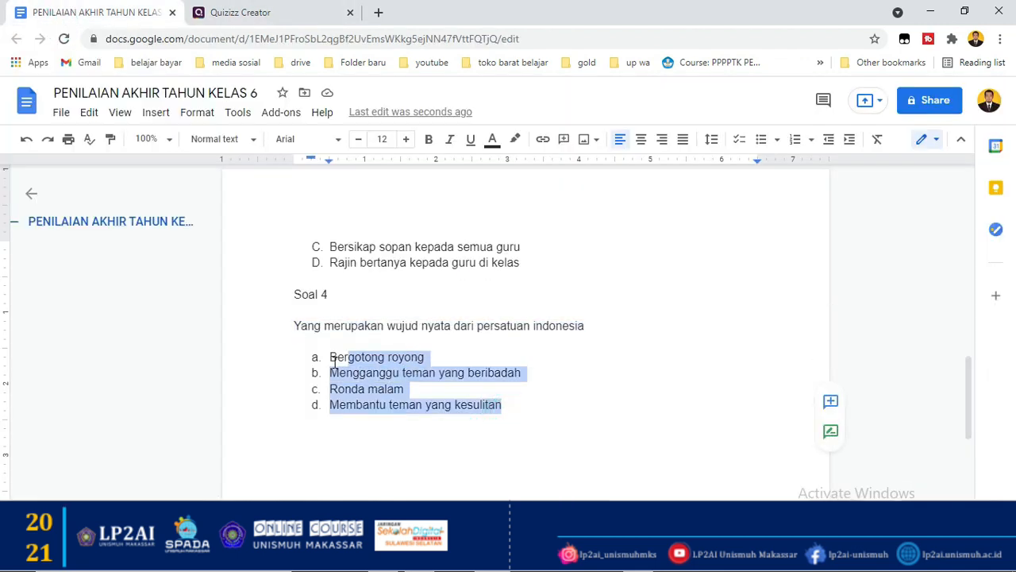
click(258, 13)
click(254, 283)
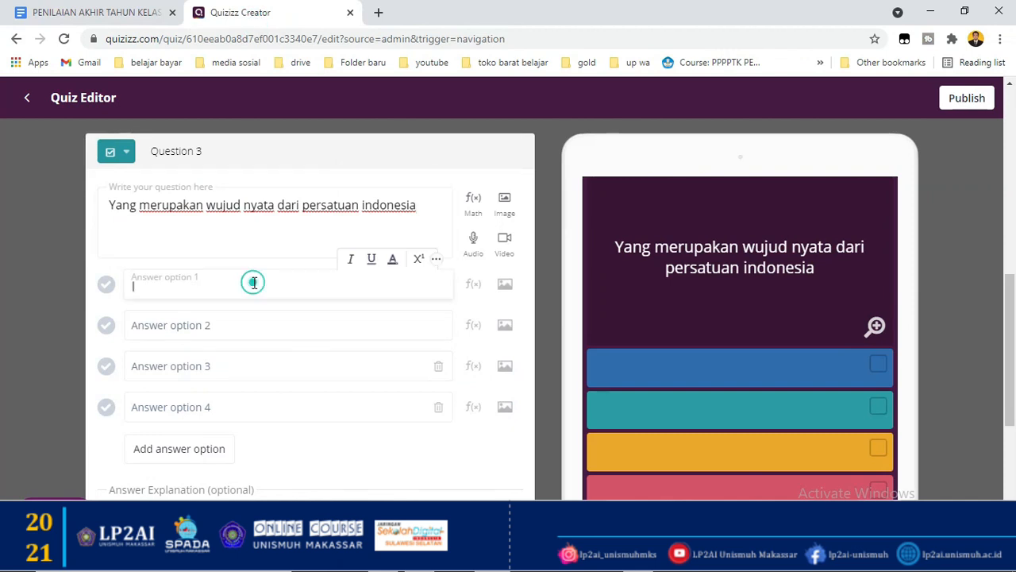
key(ctrl+v)
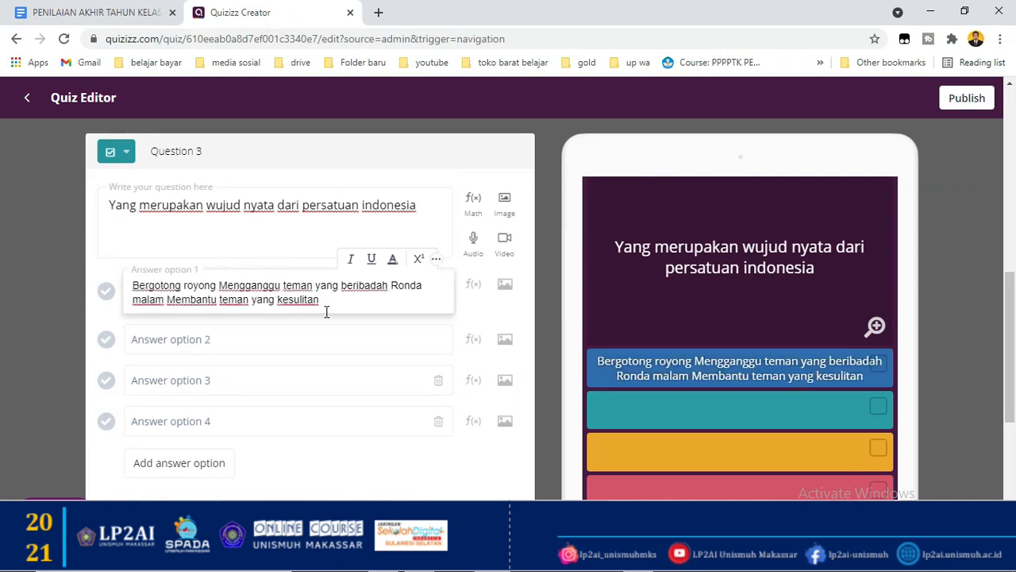
drag(325, 301, 222, 294)
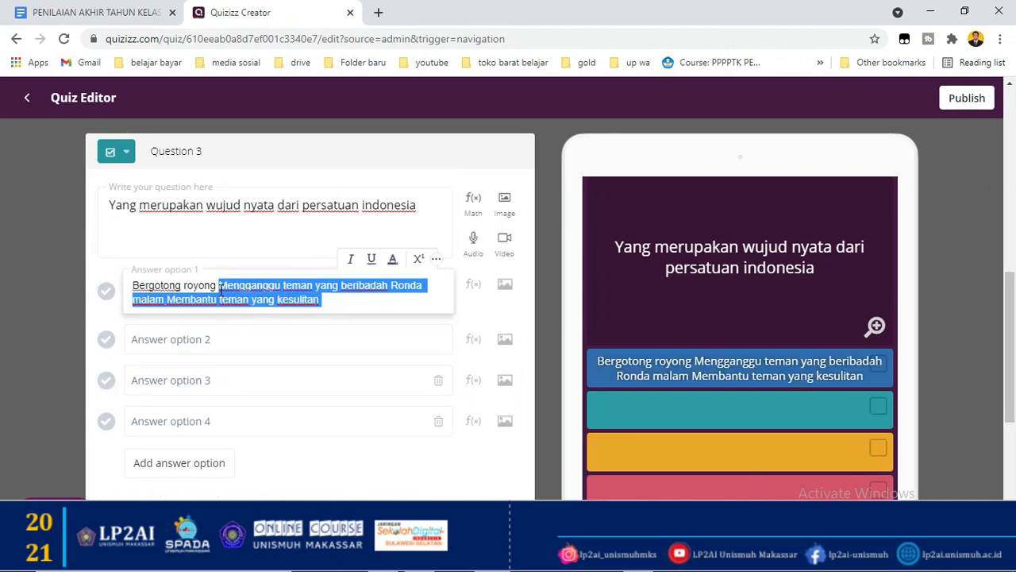
key(ctrl+x)
Fill answer options 2 to 4 with "Mengganggu teman yang beribadah", "Ronda malam" and "Membantu teman yang kesulitan".
click(229, 331)
key(ctrl+v)
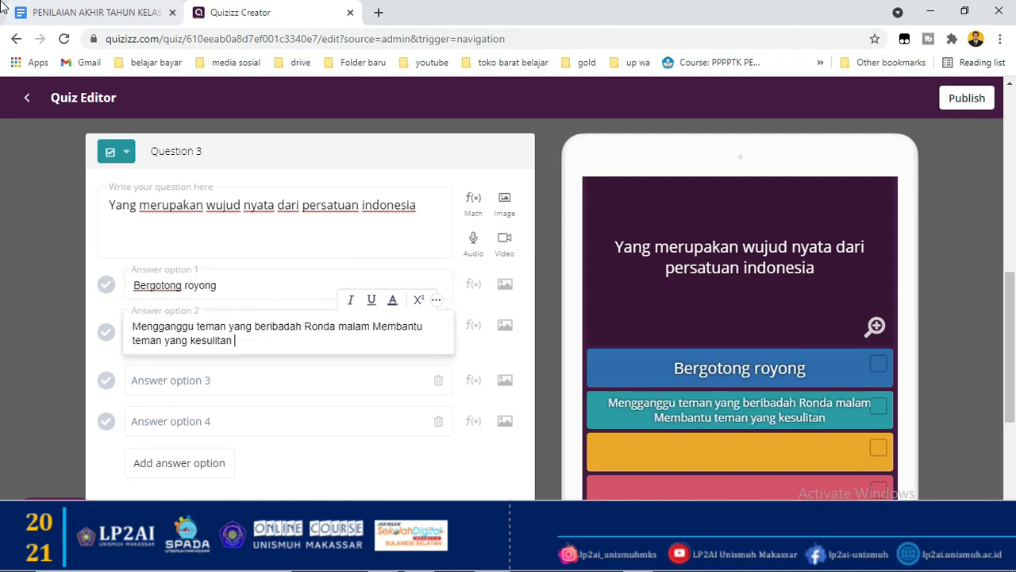
drag(235, 344, 306, 325)
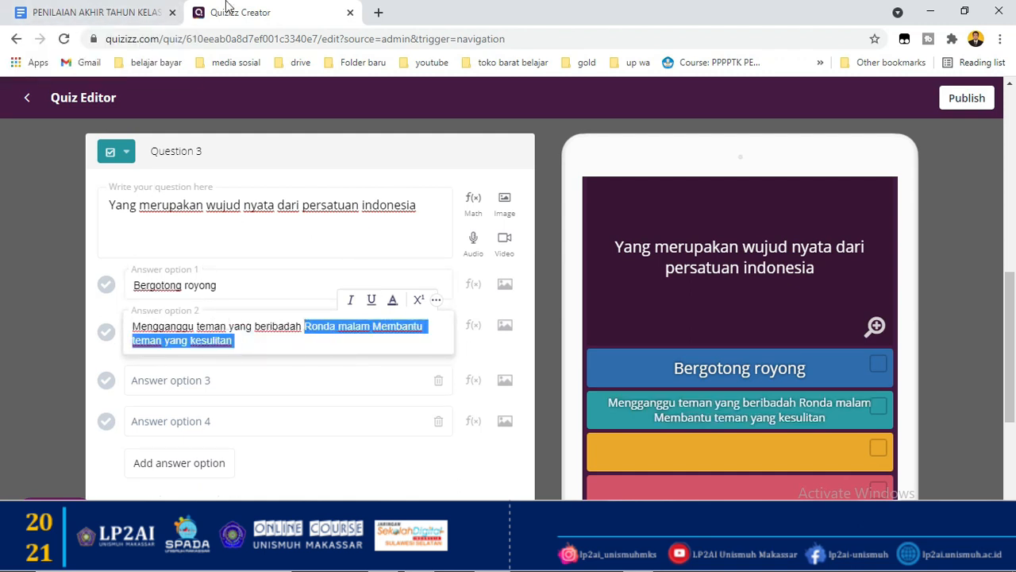
key(ctrl+x)
click(197, 366)
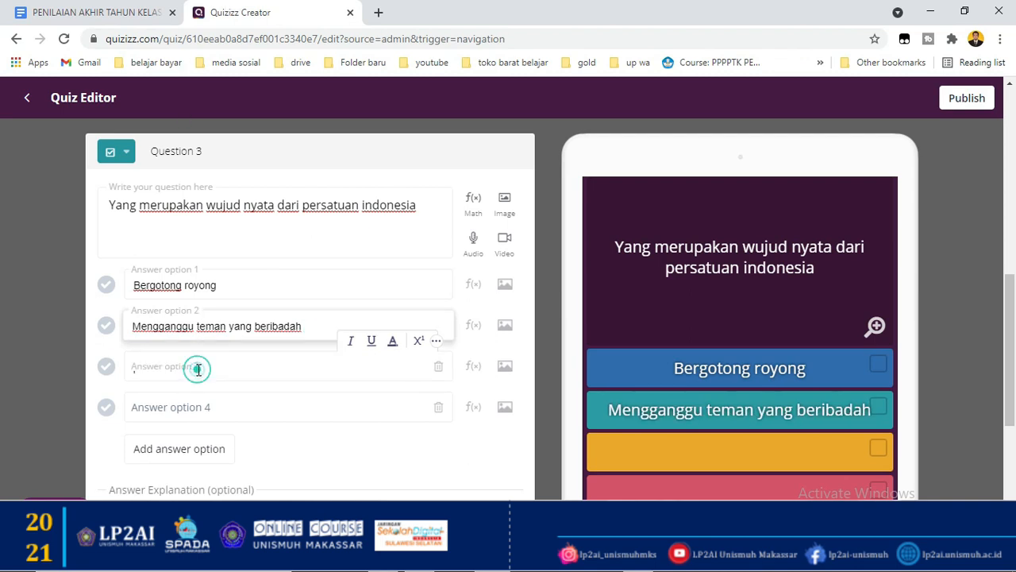
key(ctrl+v)
drag(370, 368, 201, 367)
key(BackSpace)
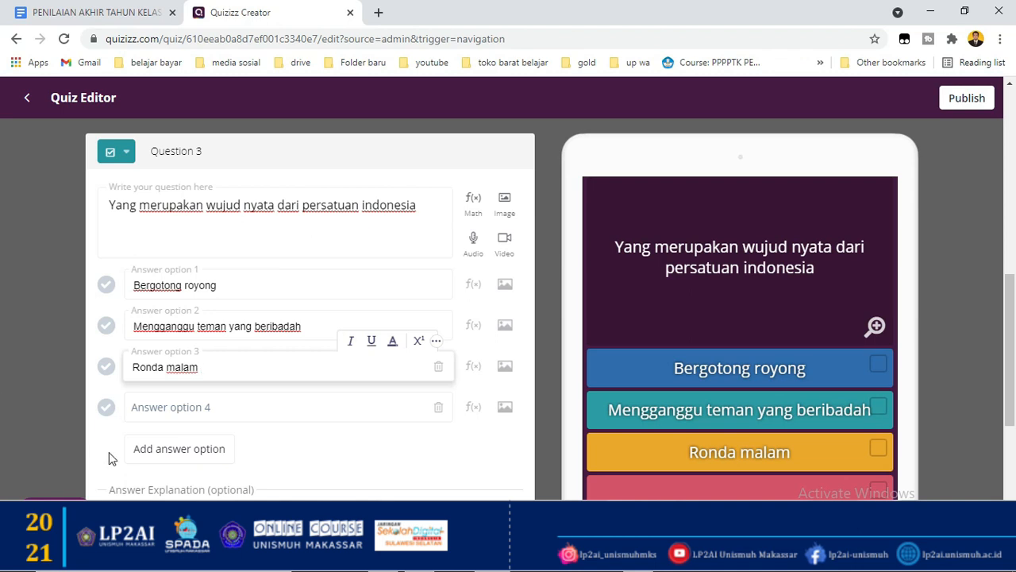
click(182, 398)
key(ctrl+v)
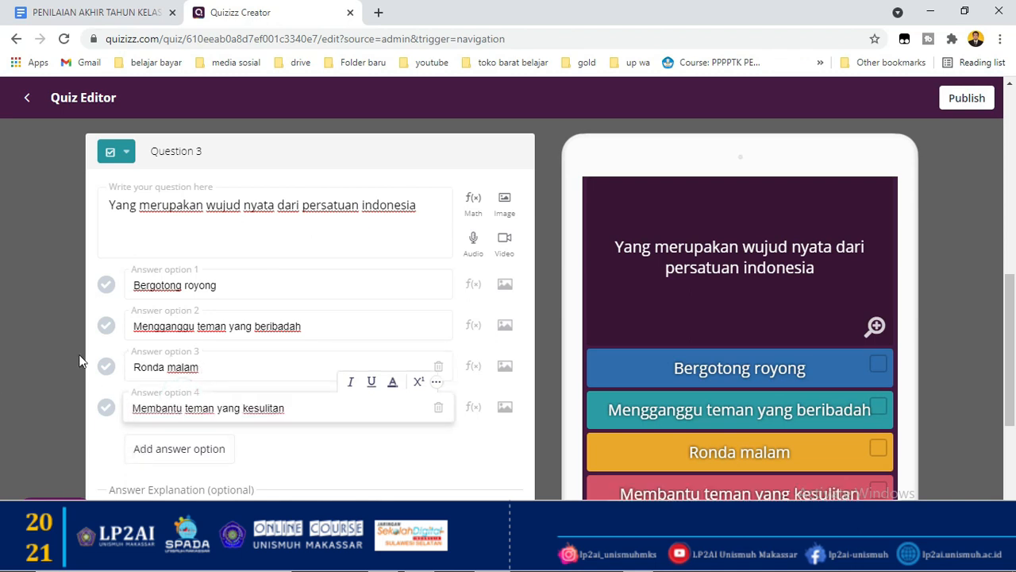
Mark "Bergotong royong", "Ronda malam" and "Membantu teman yang kesulitan" as the correct answers of Question 3.
click(343, 242)
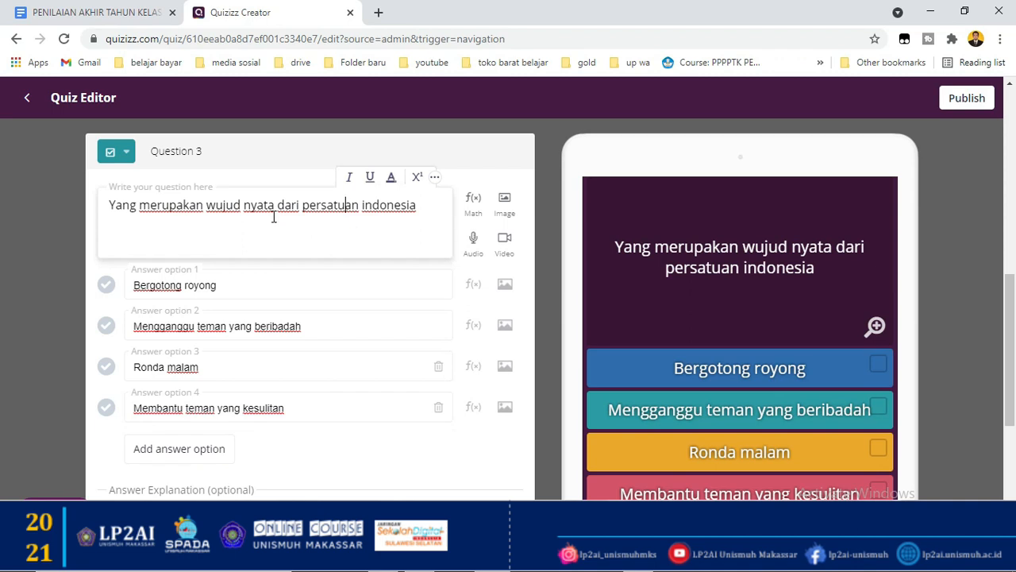
click(108, 286)
click(110, 370)
click(105, 414)
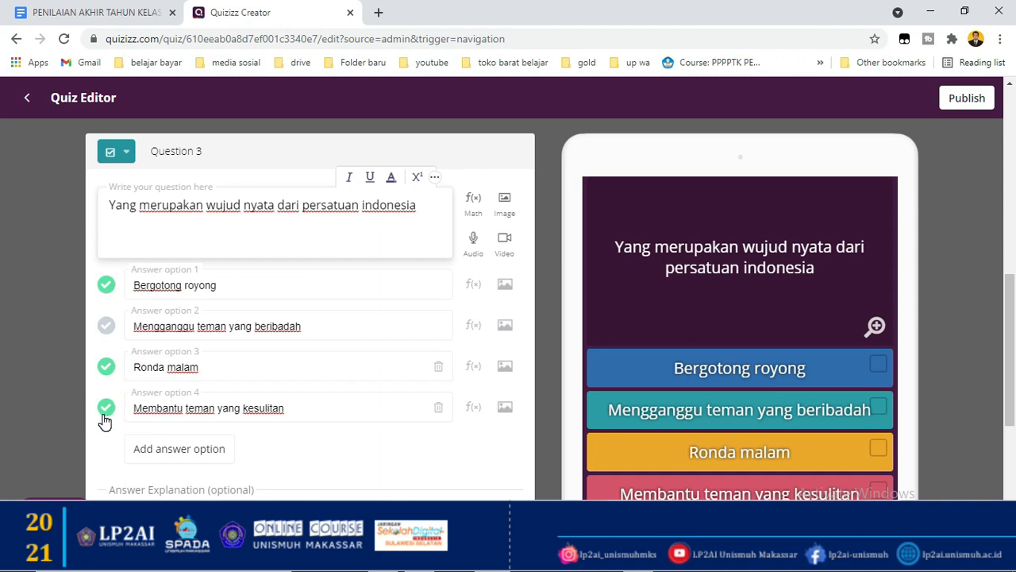
scroll(284, 397, down, 2)
scroll(285, 391, up, 1)
scroll(284, 392, down, 1)
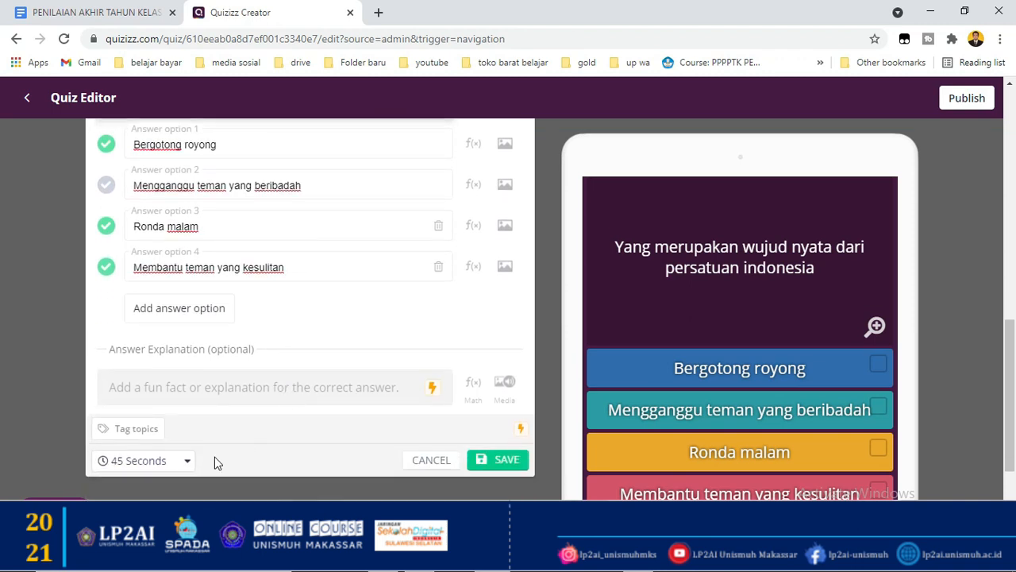
Set Question 3's time limit to 30 seconds and save the question.
click(184, 465)
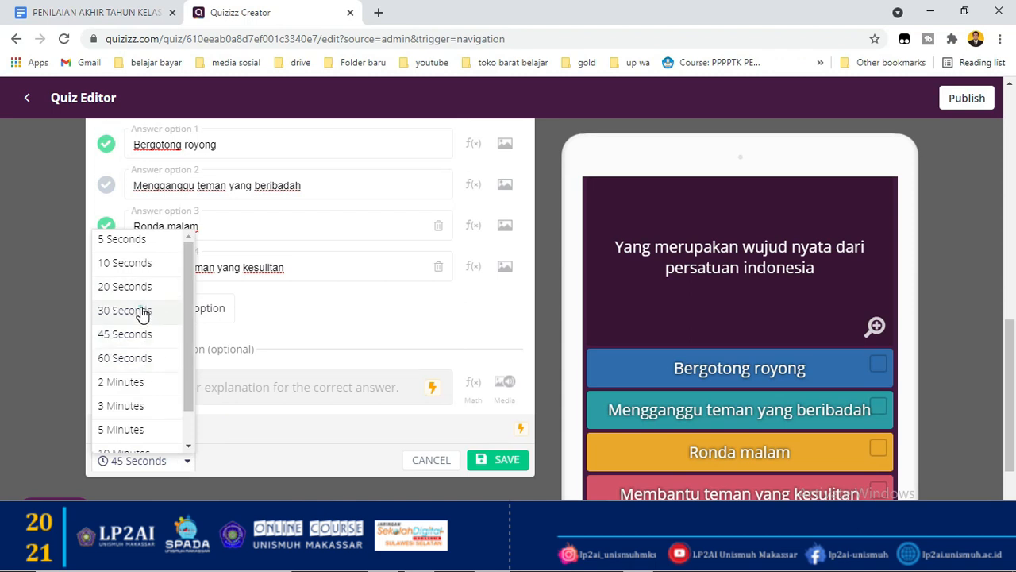
click(141, 312)
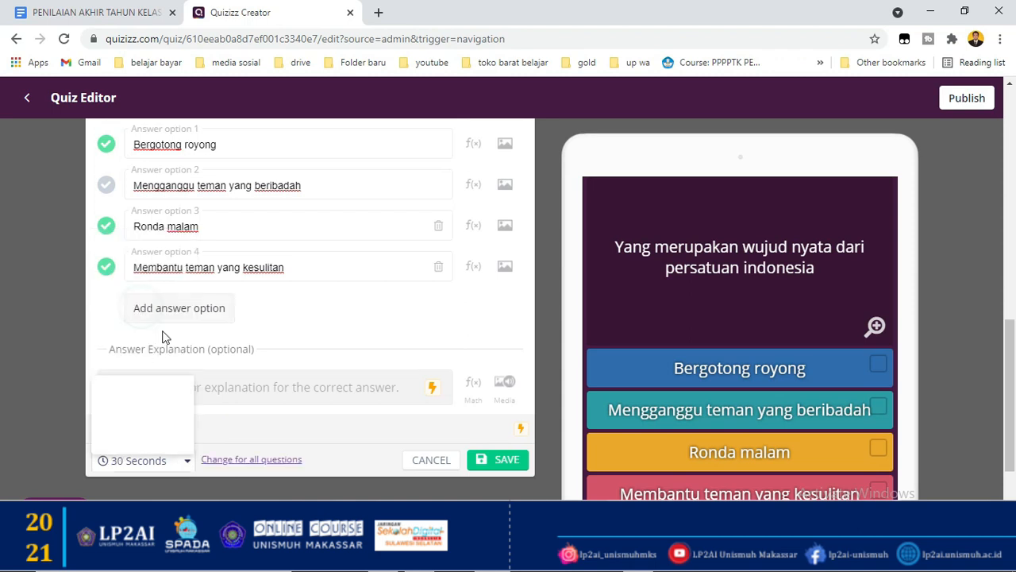
click(503, 467)
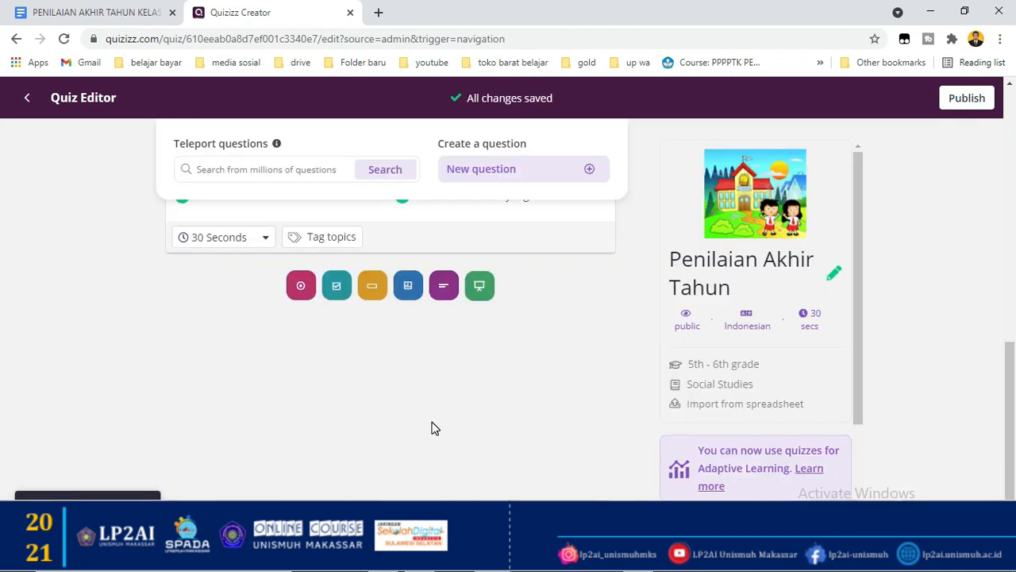
Add a fill-in-the-blank question as Question 4 with the text "Sila Ke tiga Pancasila adalah".
scroll(431, 426, up, 2)
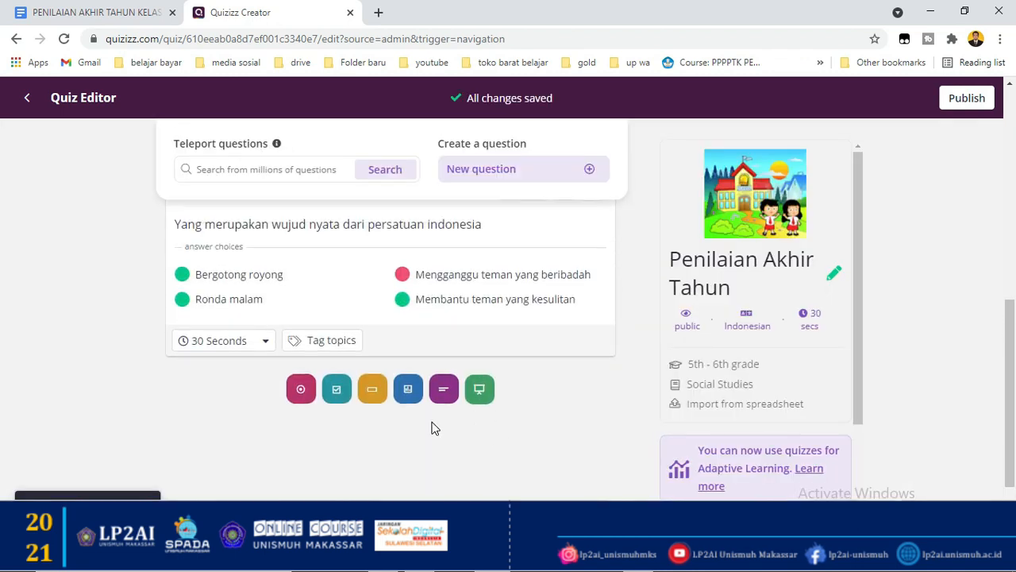
click(374, 395)
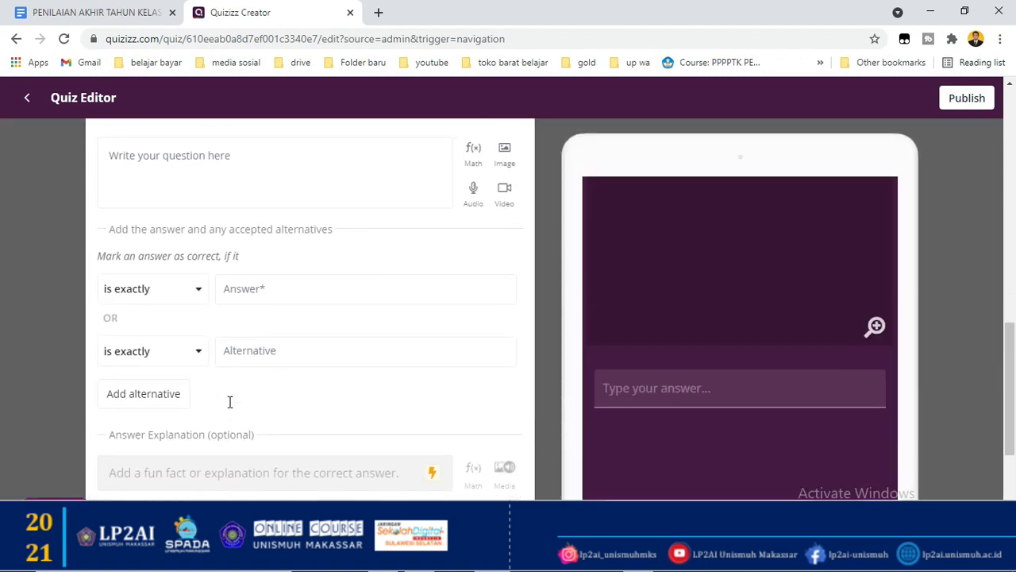
click(162, 239)
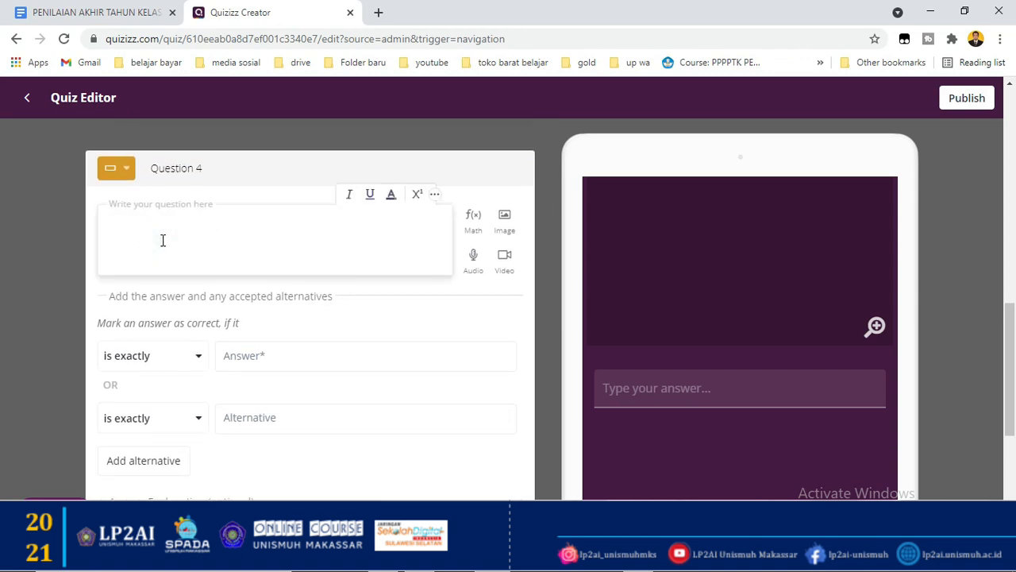
text(Sila Ke t)
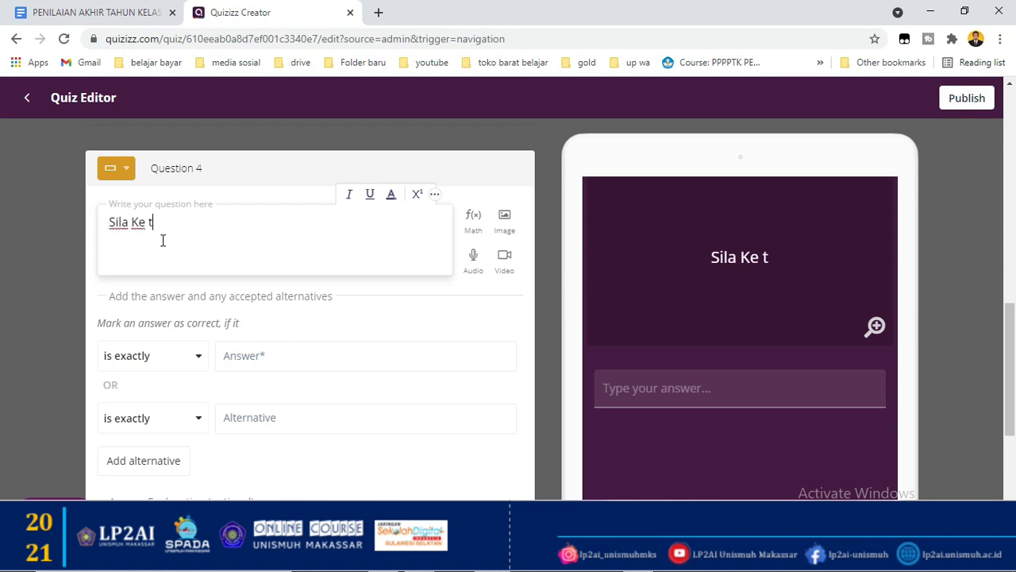
text(iga Pancasila adalah)
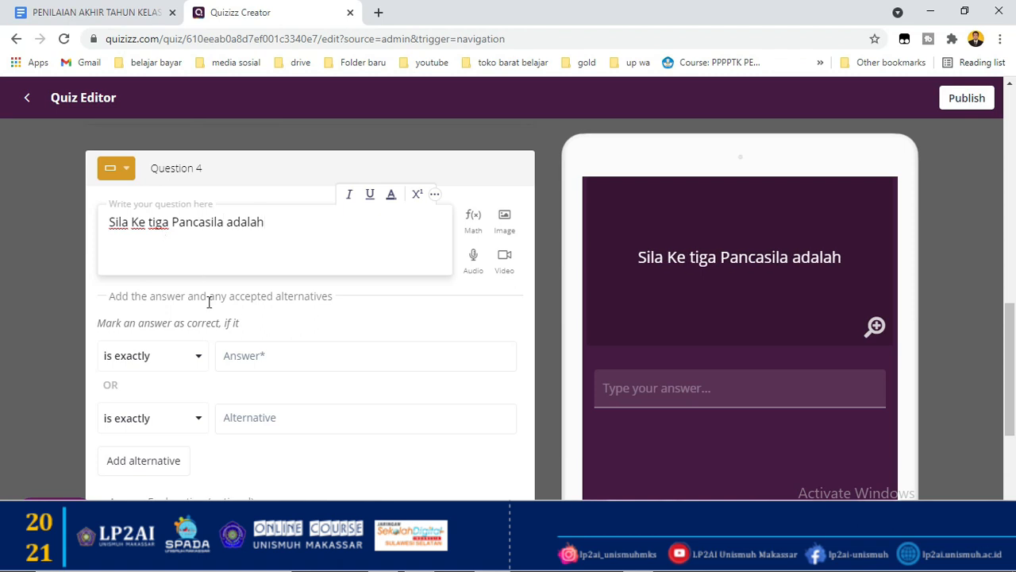
Enter "Persatuan Indonesia" as Question 4's answer and "persatuan indonesia" as its first accepted alternative.
click(275, 359)
text(Persa)
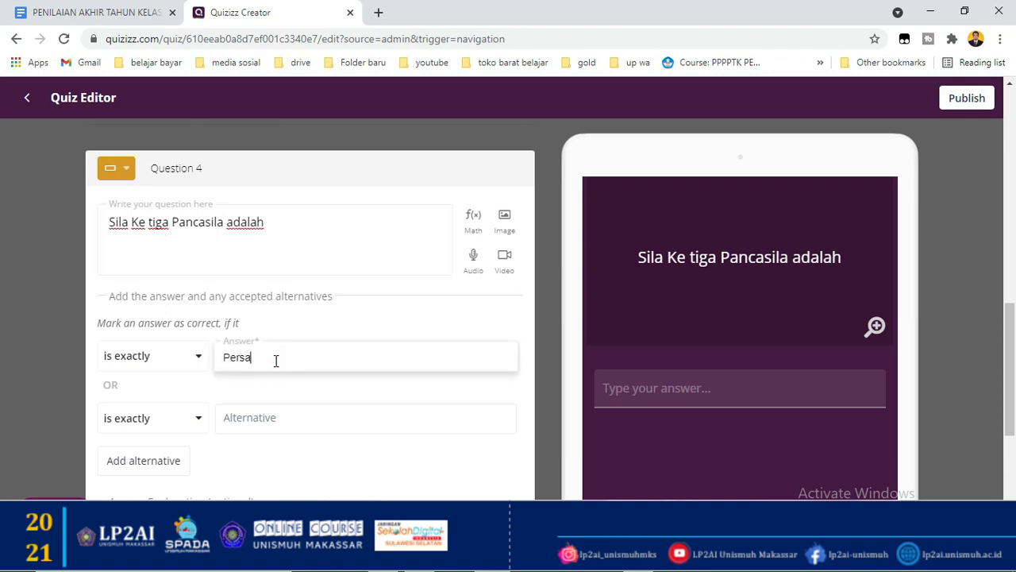
text(tuan Indonesia)
click(278, 412)
text(persatua in)
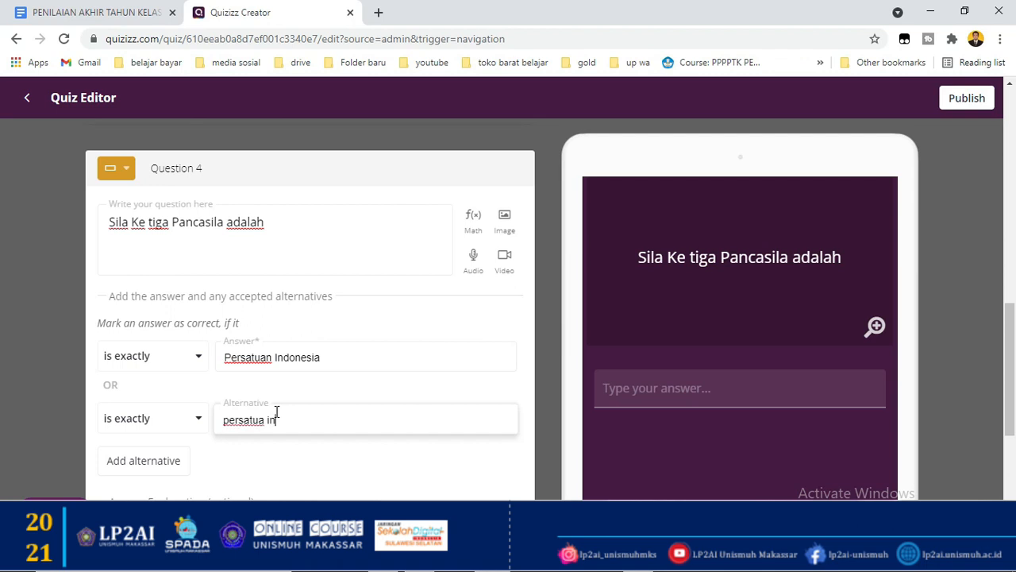
text(n indoe)
key(BackSpace)
text(nesia)
Add a second accepted alternative to Question 4 reading "Persatuan indonesia".
scroll(277, 410, down, 1)
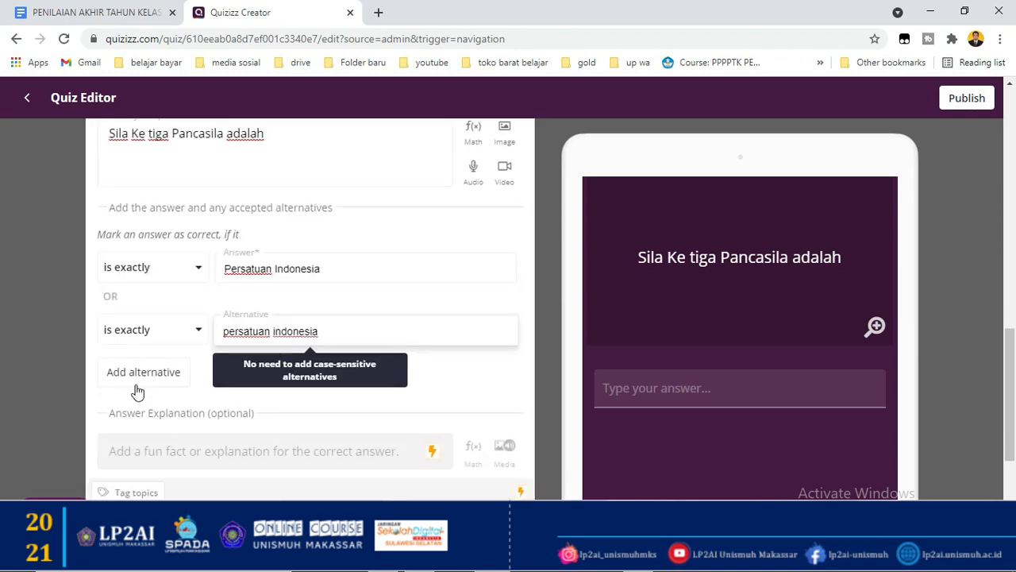
click(136, 379)
click(246, 392)
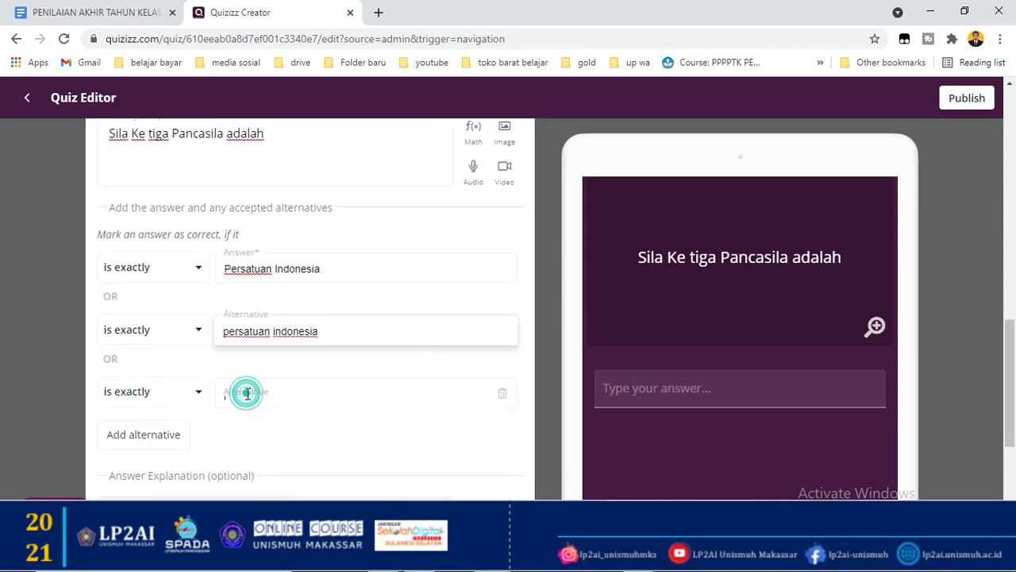
text(Persatuan indonesia)
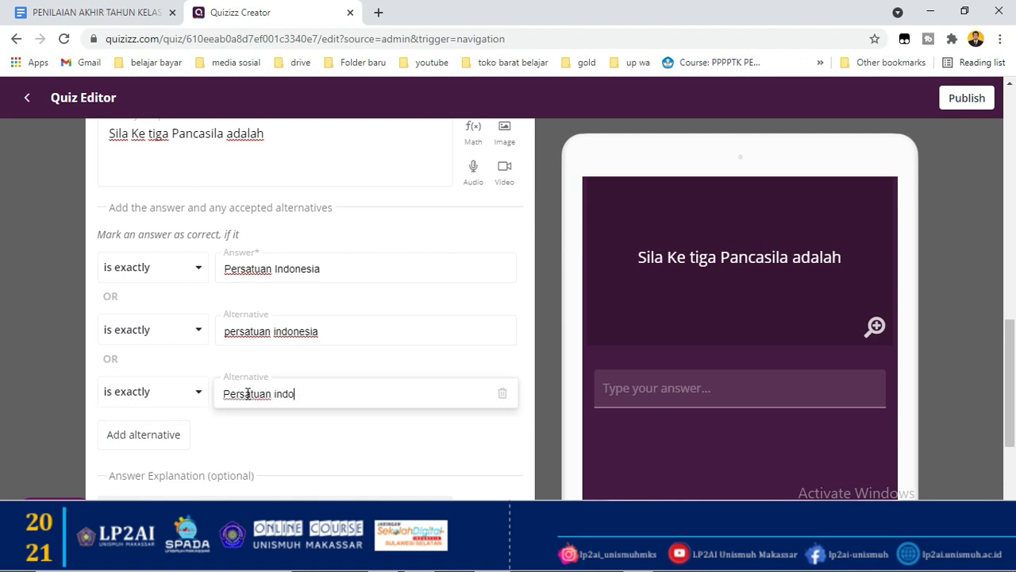
Add a third accepted alternative reading "persatuan Indonesia" and save Question 4.
click(139, 432)
click(261, 456)
text(persatuan I)
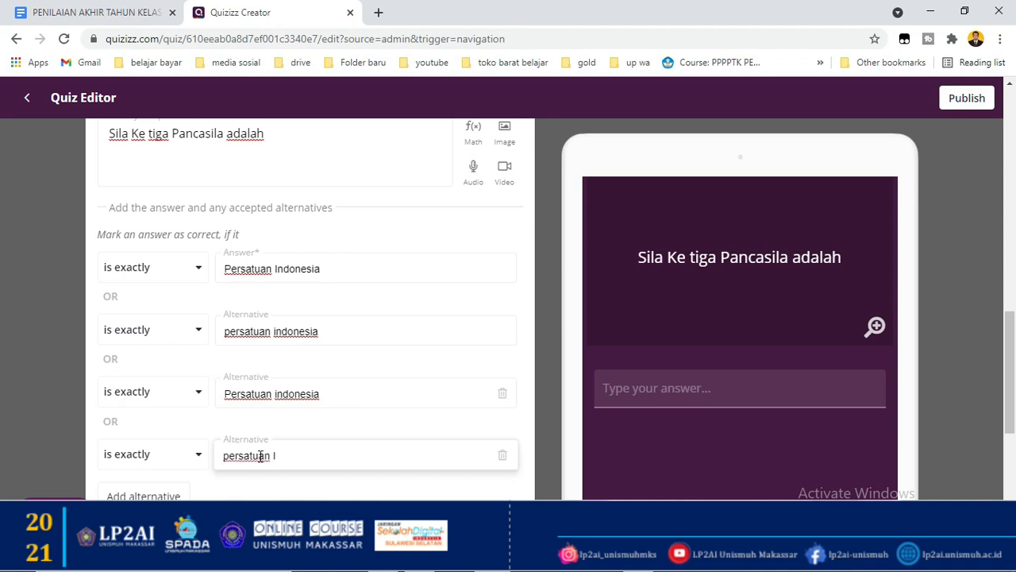
text(Indoen)
key(BackSpace)
text(nesia)
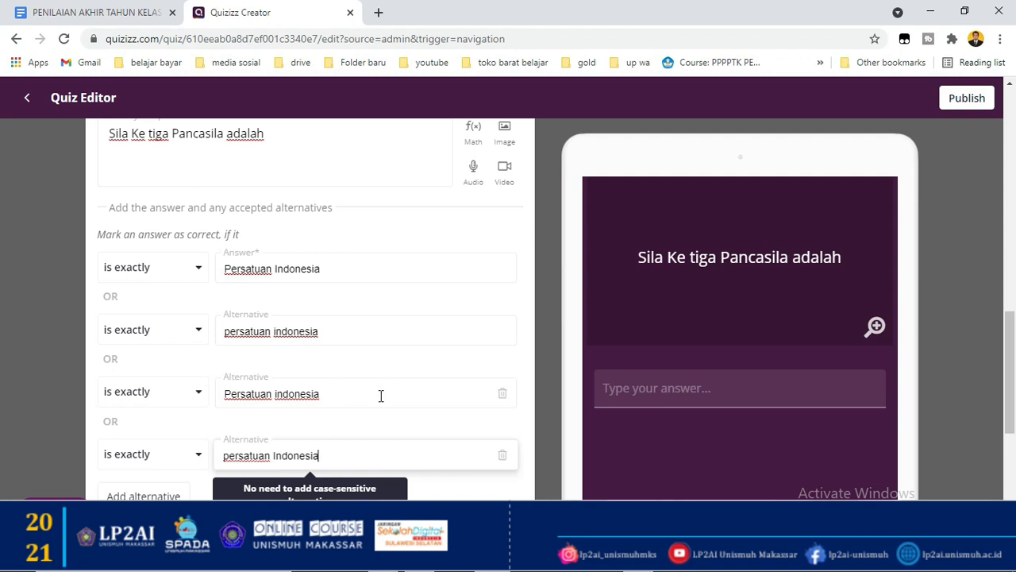
scroll(381, 395, down, 1)
click(368, 442)
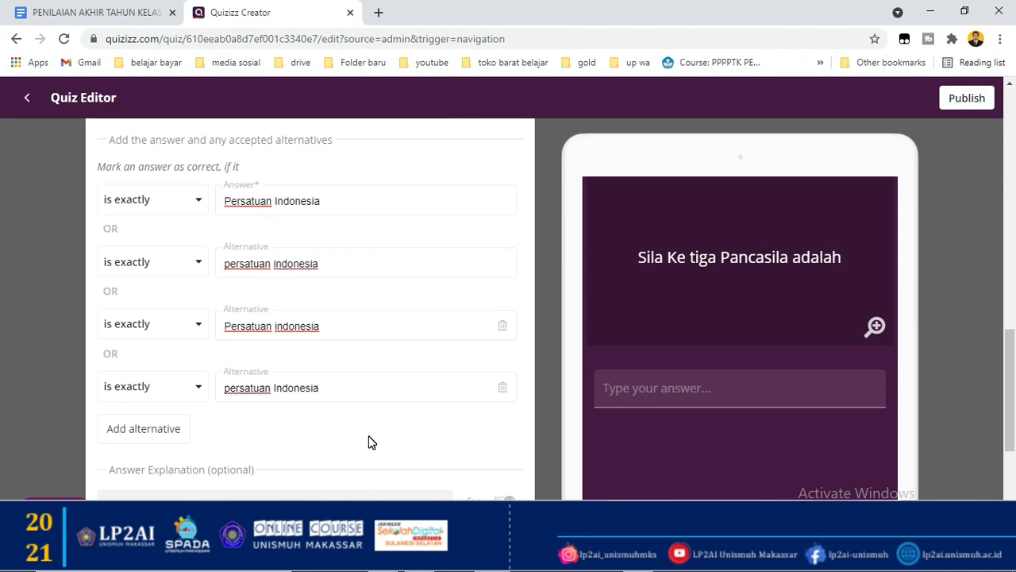
scroll(369, 443, down, 2)
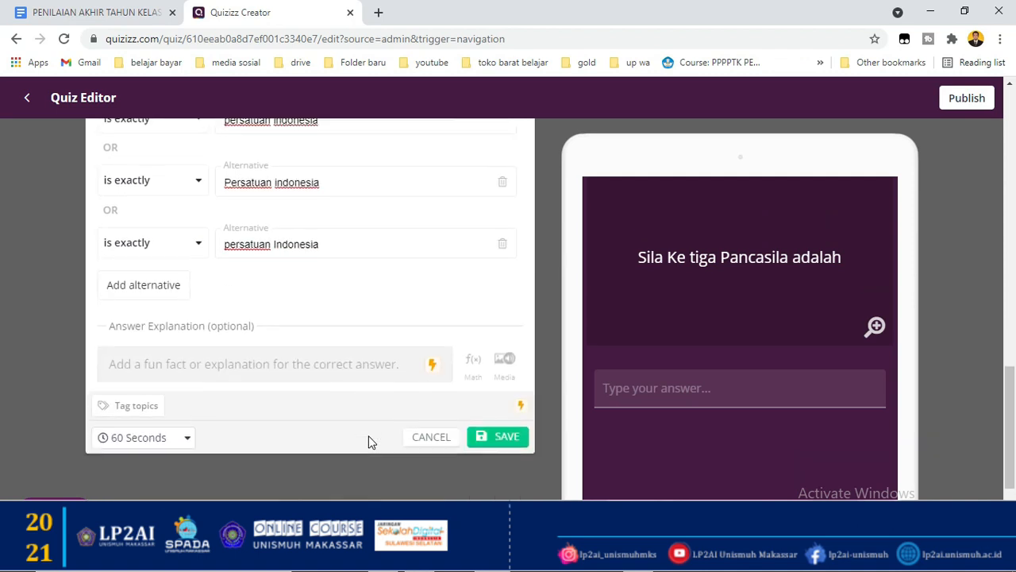
click(505, 421)
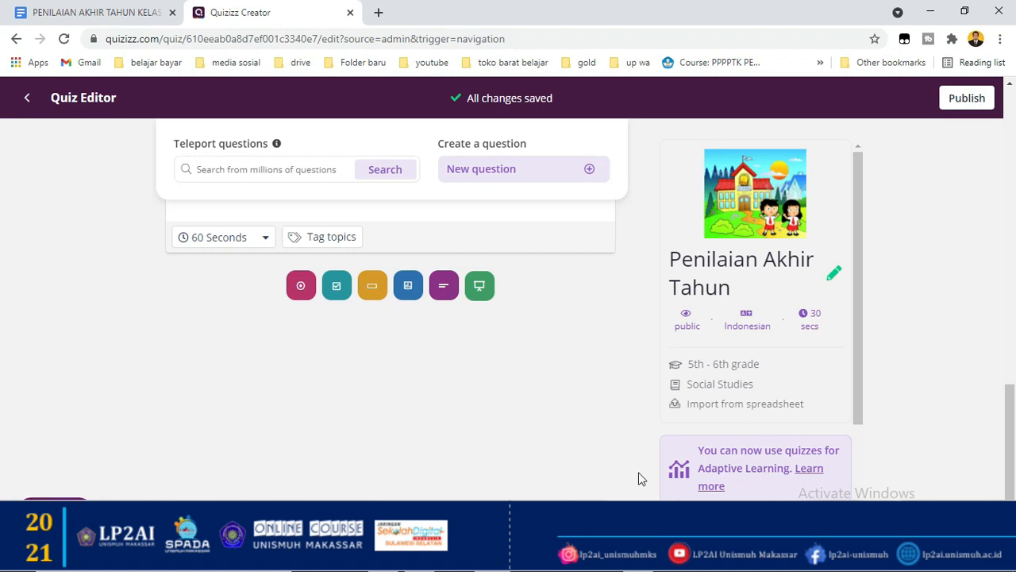
click(407, 288)
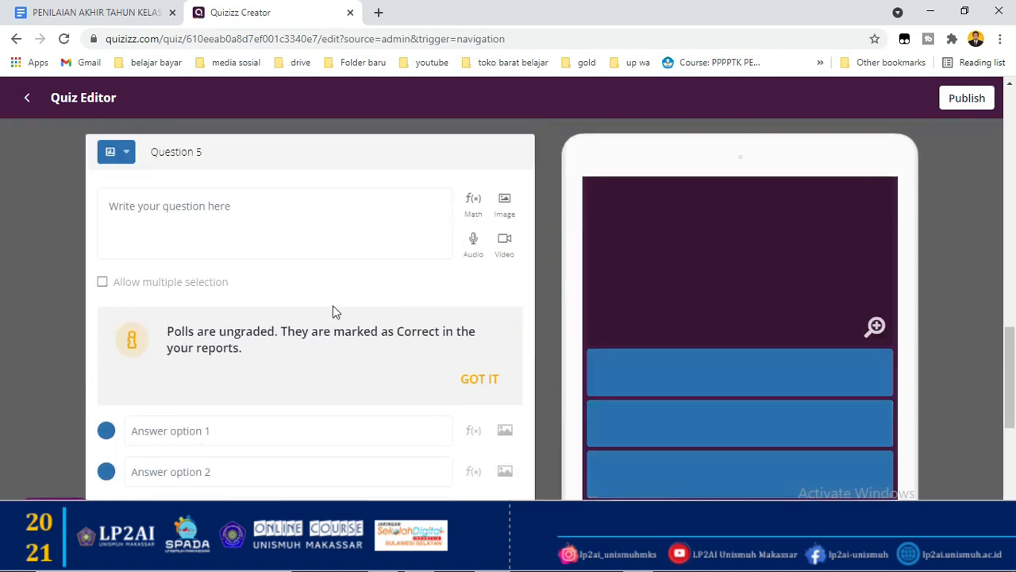
scroll(328, 378, down, 2)
scroll(328, 373, up, 2)
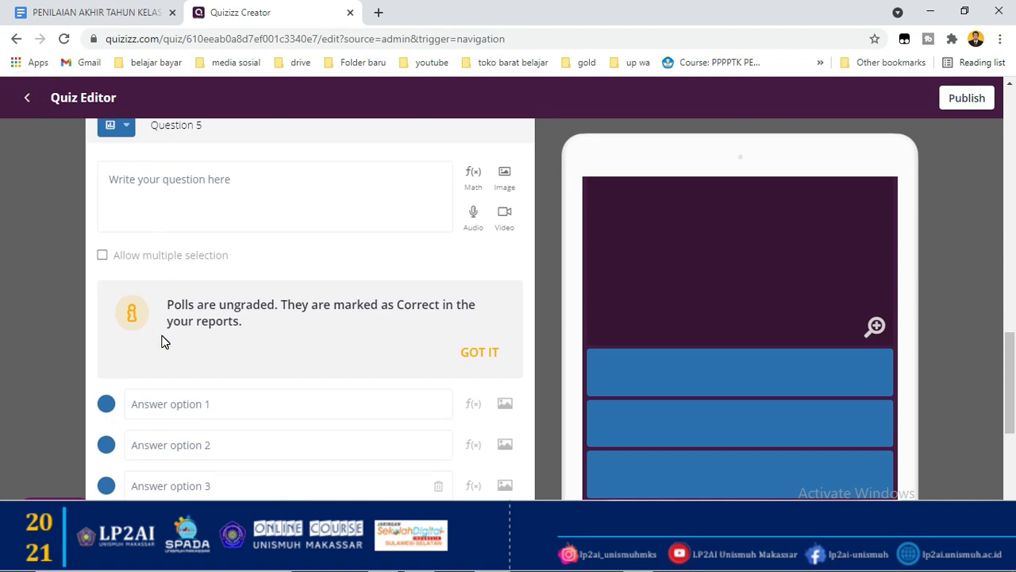
scroll(163, 341, down, 2)
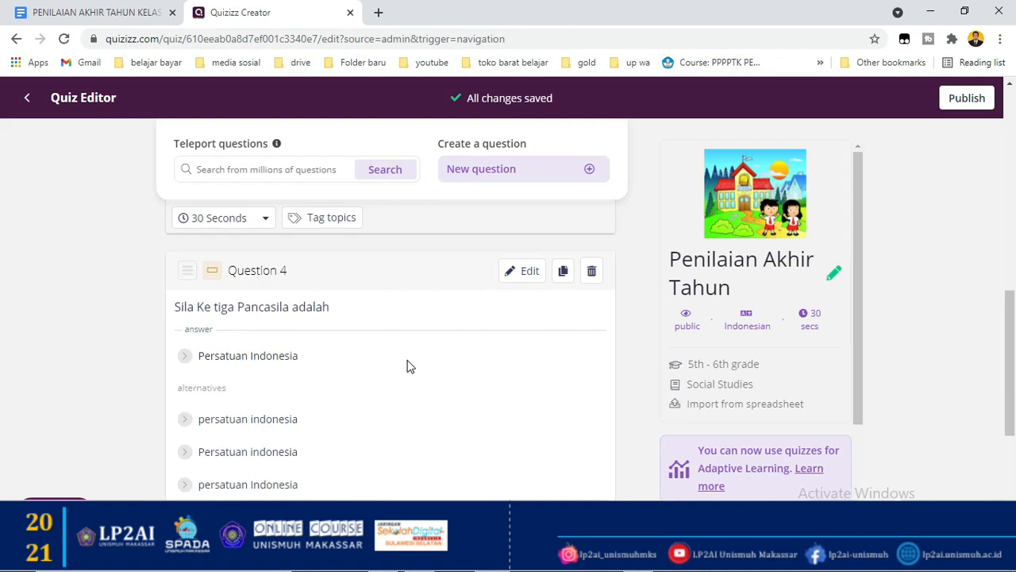
scroll(409, 365, up, 2)
scroll(408, 365, up, 1)
scroll(408, 365, down, 6)
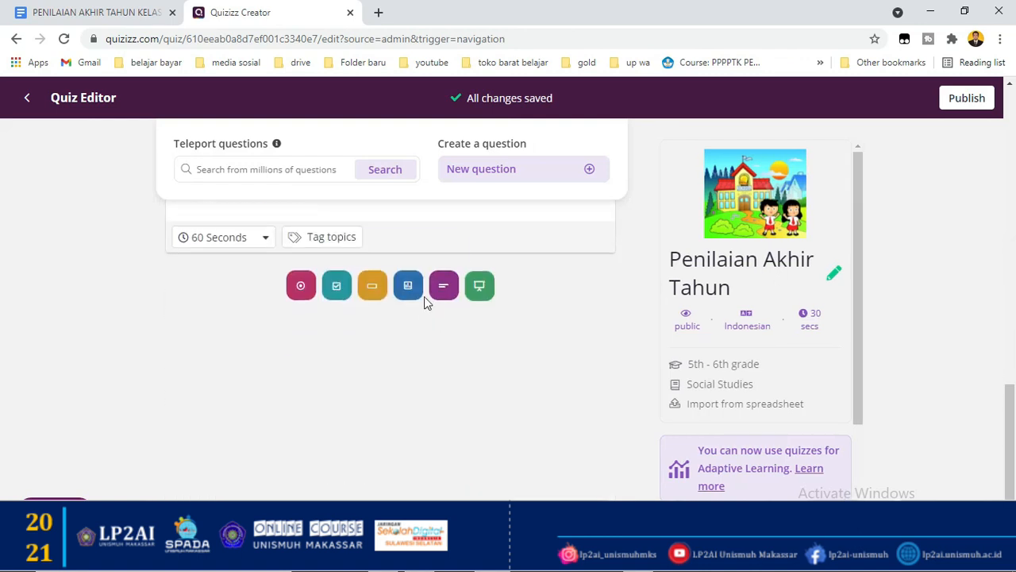
Add an open-ended question as Question 5 with the text "mengapa kita harus memiliki jiwa nasionalisme?".
click(443, 288)
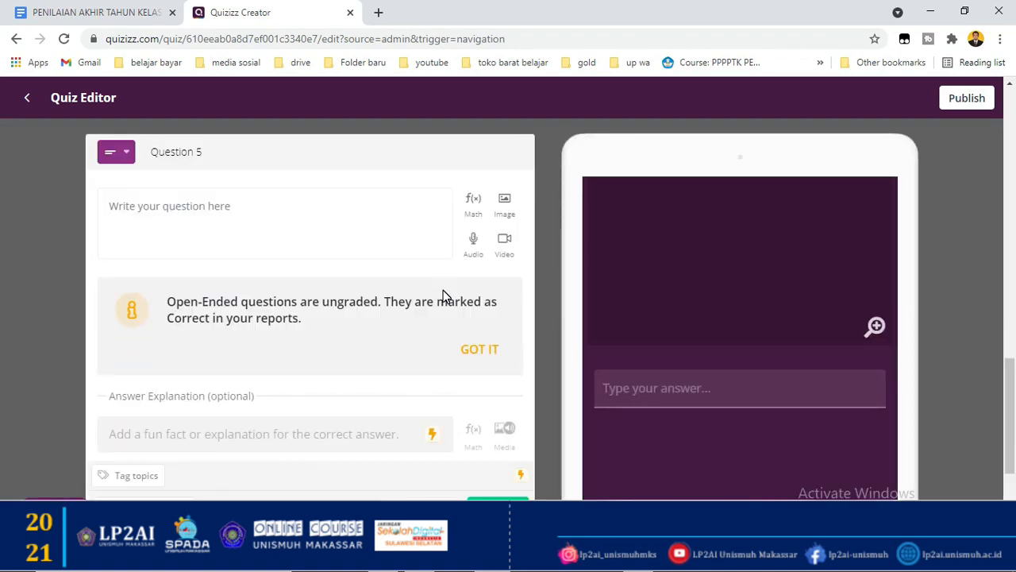
click(297, 230)
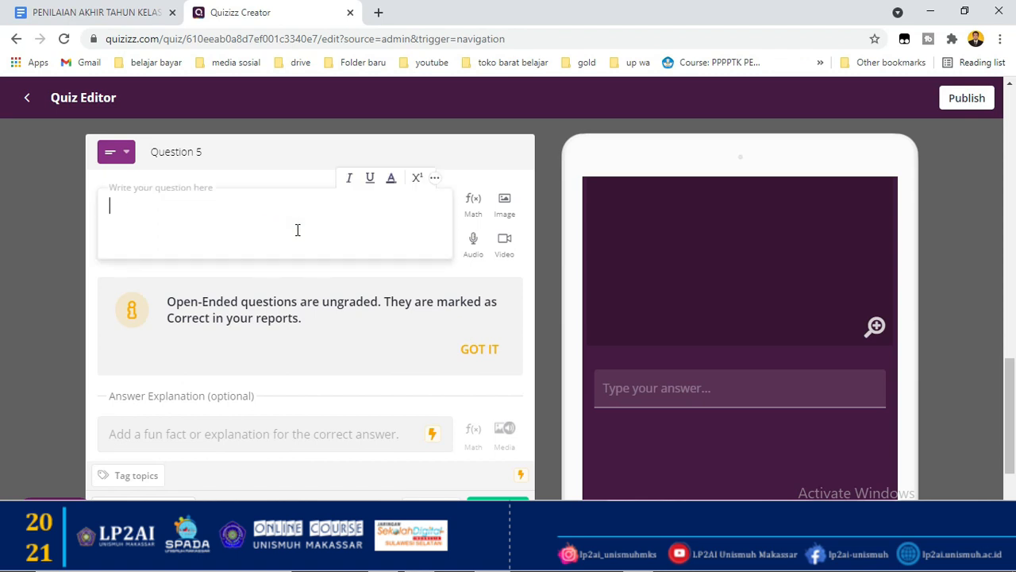
text(P)
key(BackSpace)
text(mengapa kita harus)
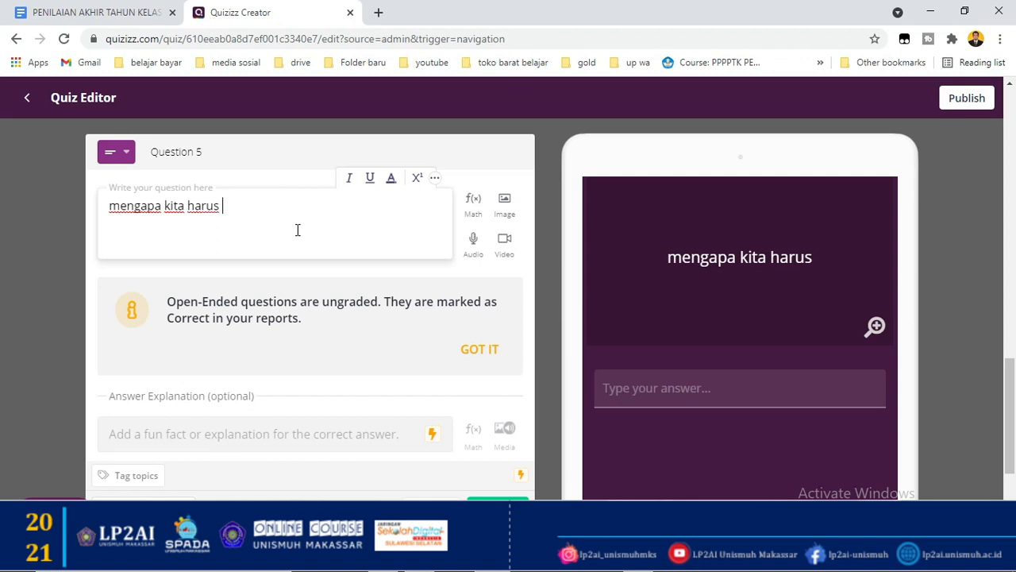
text( memili)
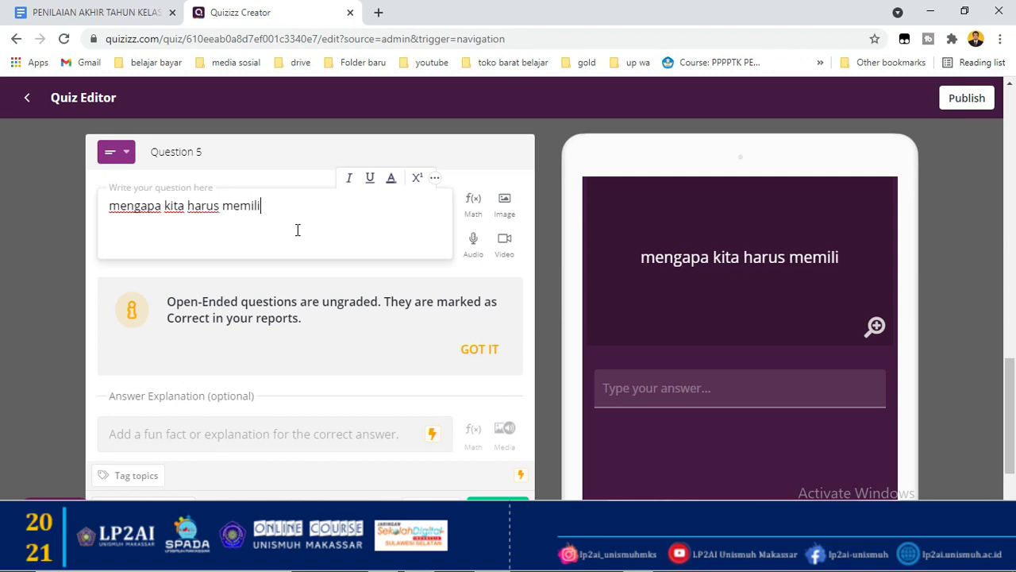
text(ki jiwa nasiona)
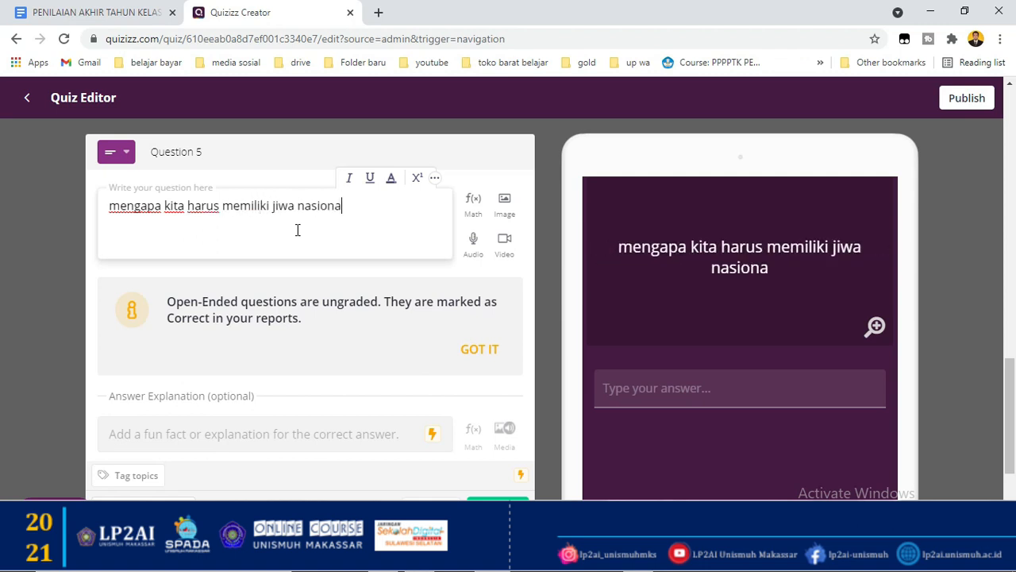
text(lisme?)
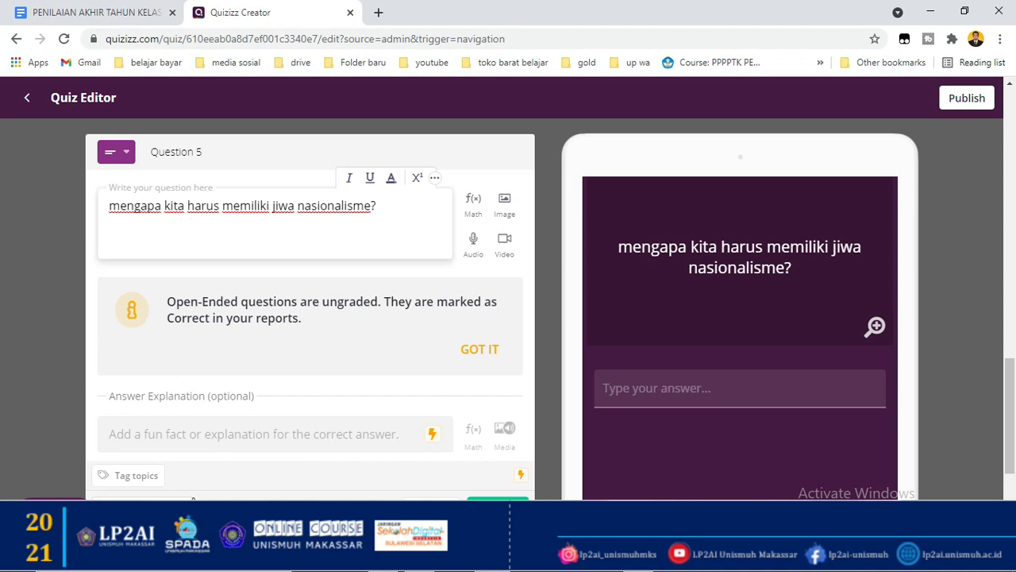
Set Question 5's time limit to 5 minutes and save the question.
click(189, 495)
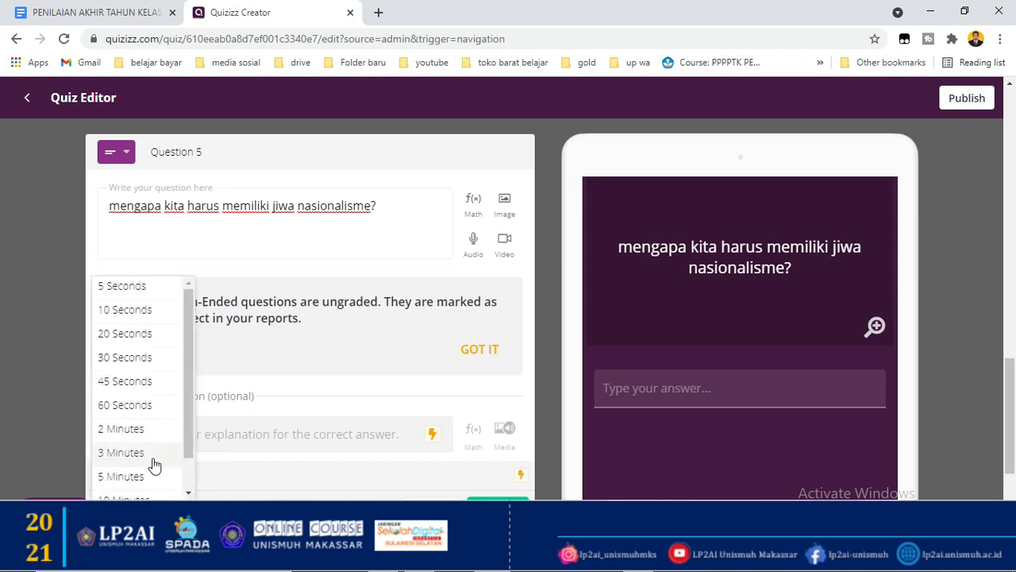
click(155, 477)
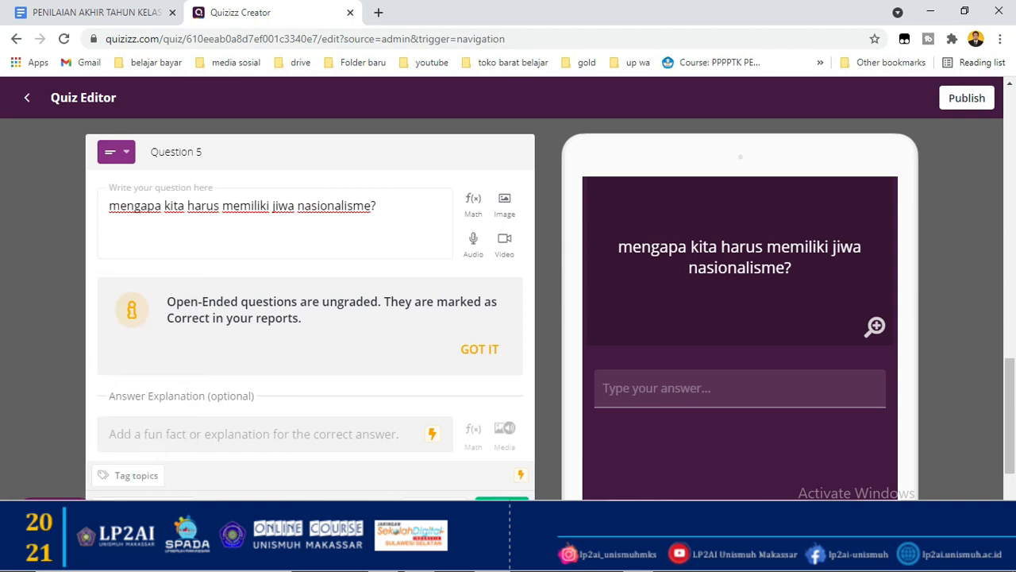
click(502, 508)
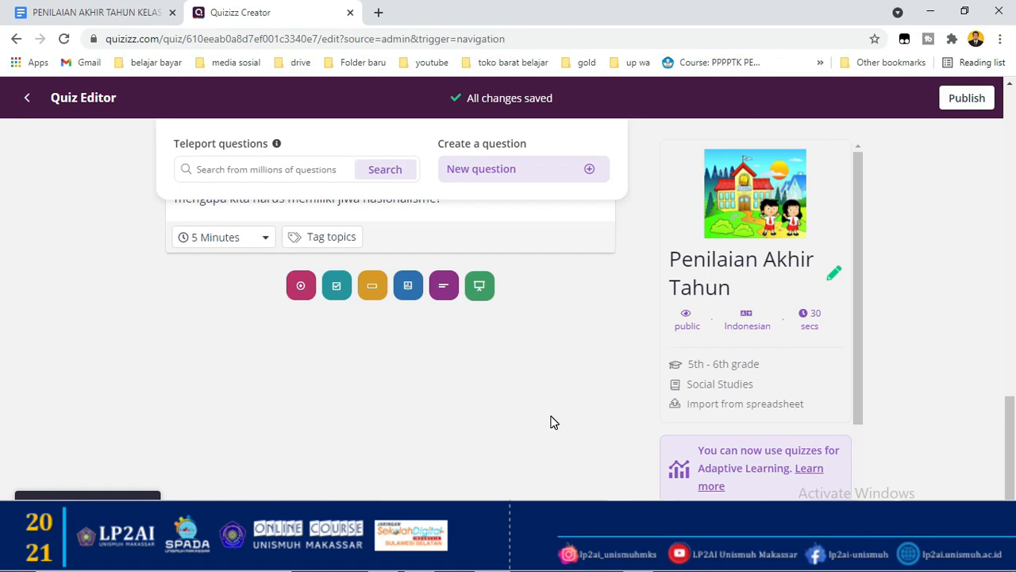
Look back over the saved questions and publish the "Penilaian Akhir Tahun" quiz.
scroll(549, 421, up, 3)
scroll(554, 422, up, 2)
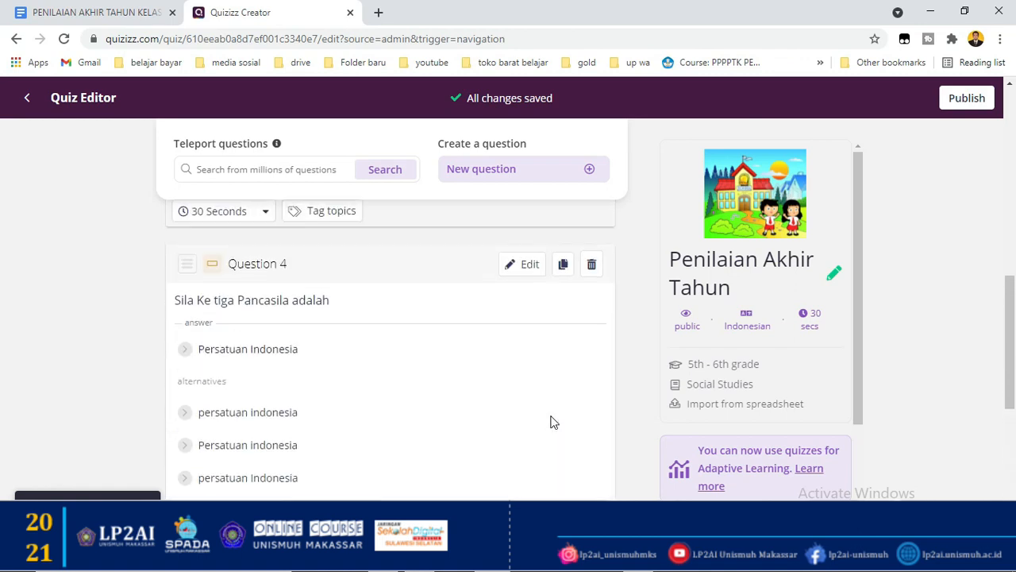
scroll(554, 422, up, 4)
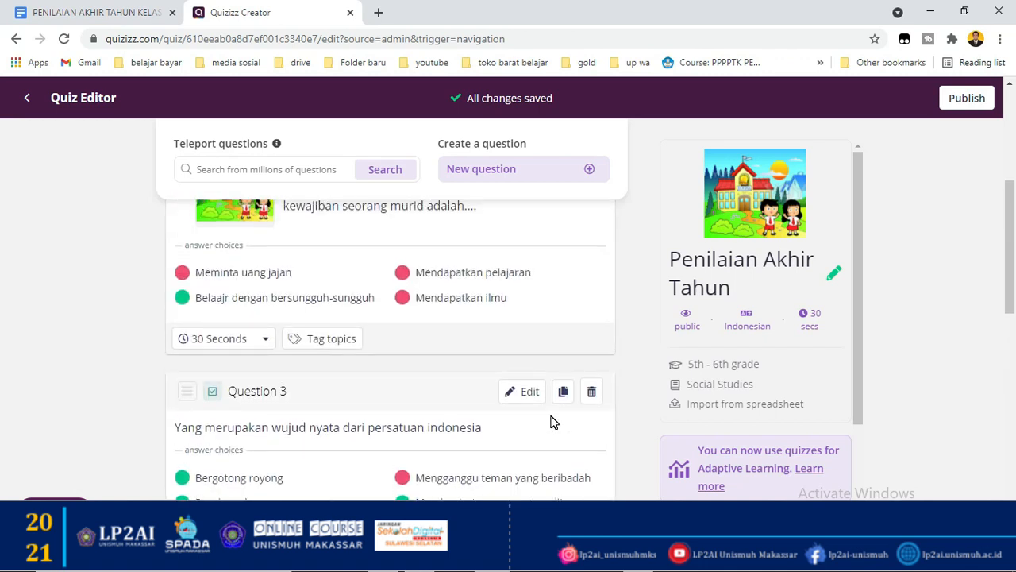
scroll(553, 422, up, 2)
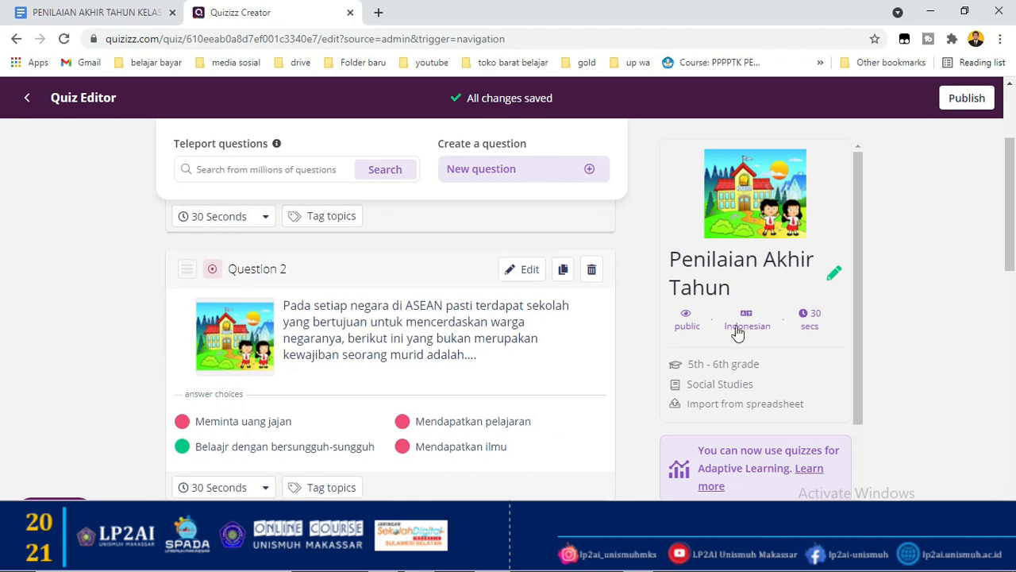
click(963, 107)
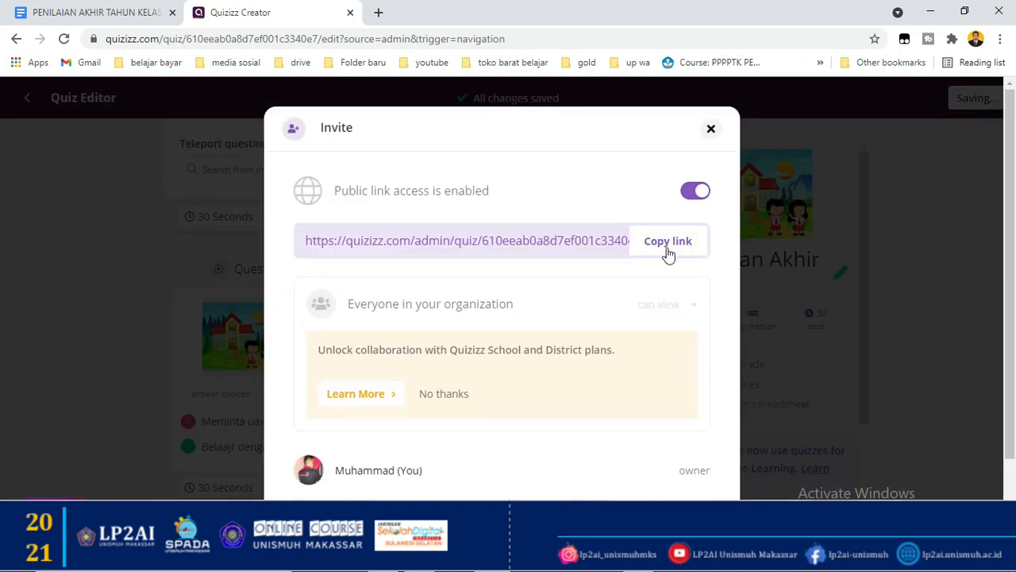
Look over the quiz's sharing options, copy its public link and close the invitation.
scroll(592, 351, down, 1)
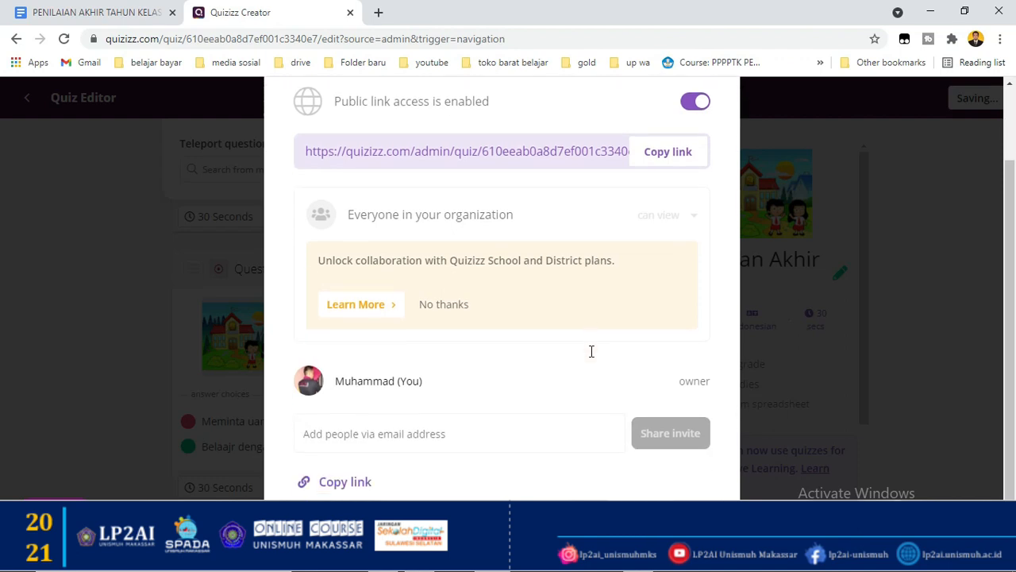
scroll(592, 351, up, 1)
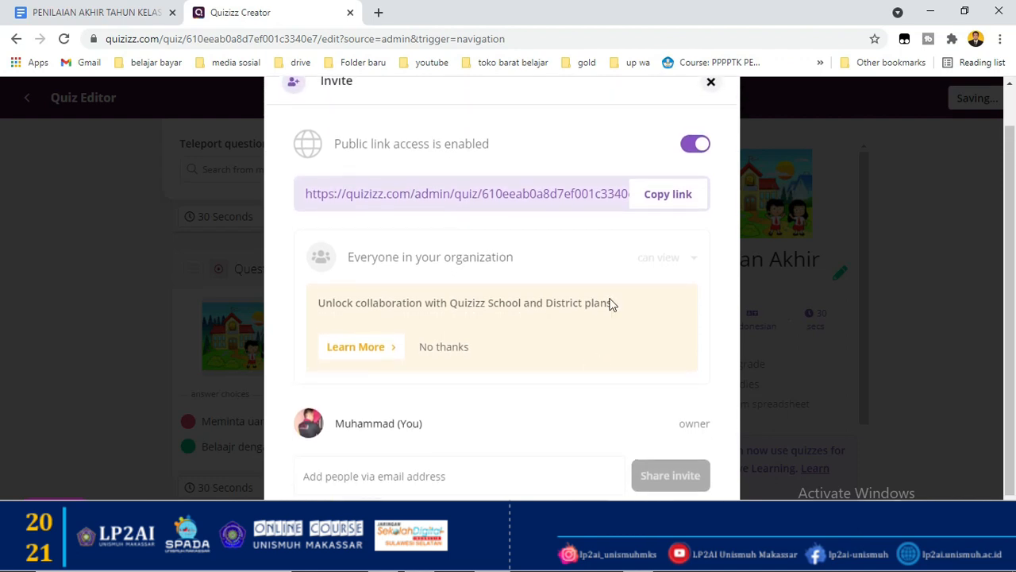
click(663, 209)
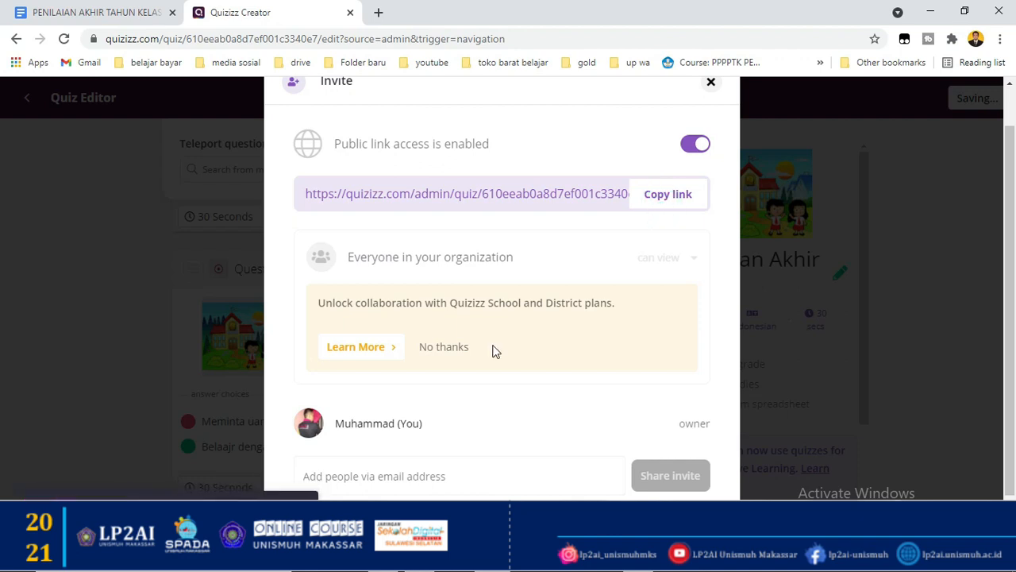
scroll(445, 463, down, 1)
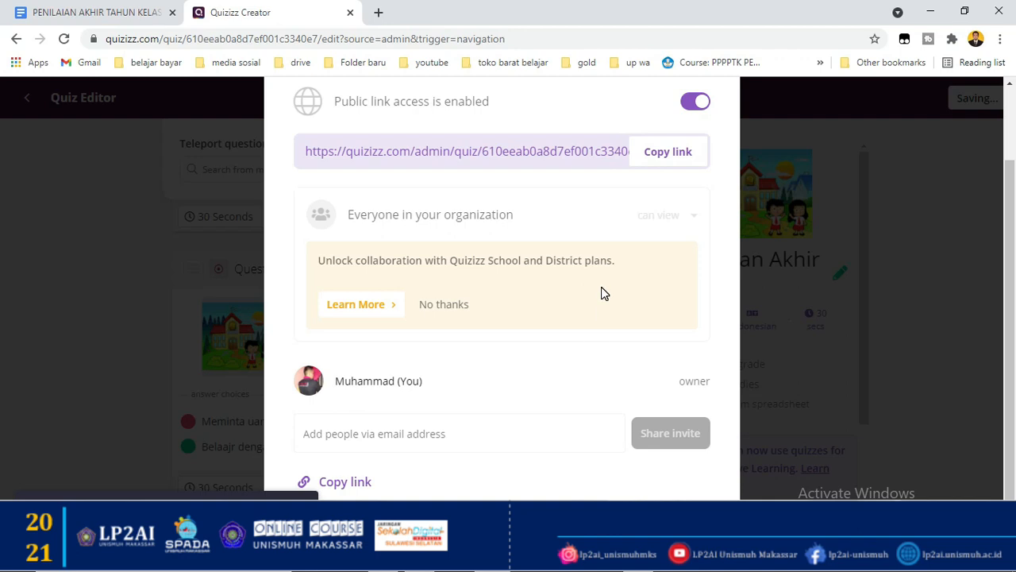
scroll(601, 293, up, 2)
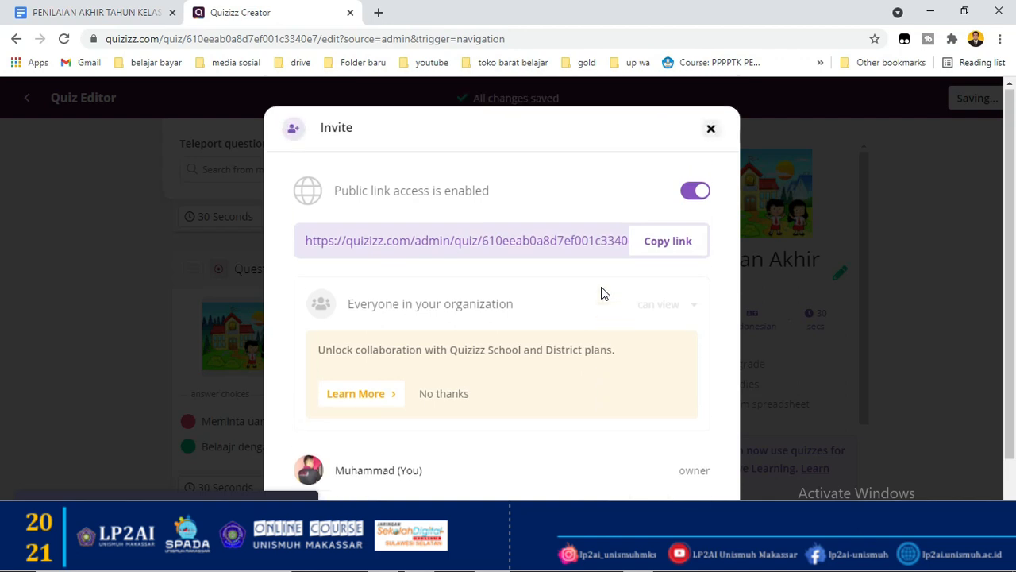
click(712, 132)
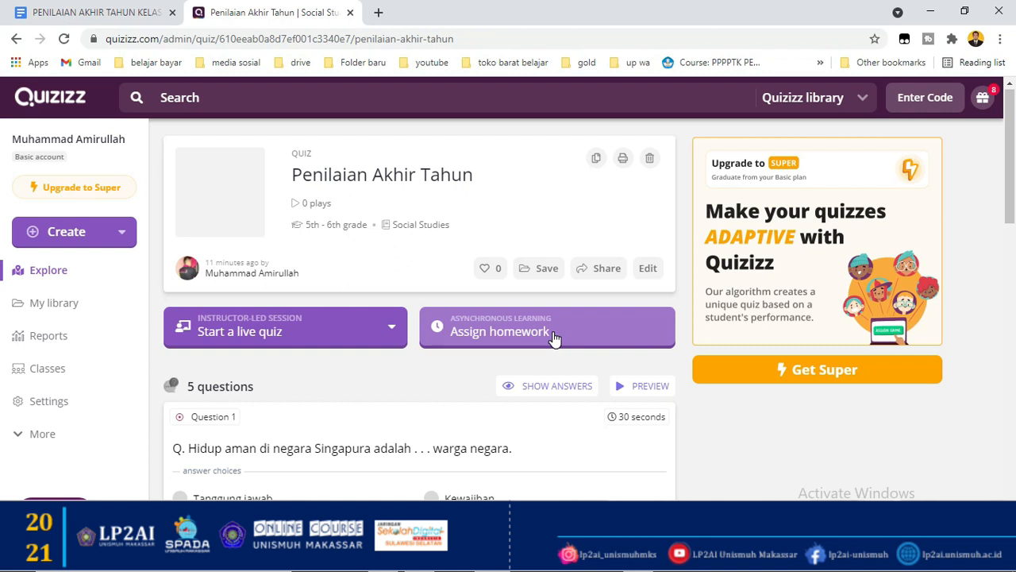
Set up an instructor-led live session in Classic mode with Show answers after activity set to Off.
click(354, 335)
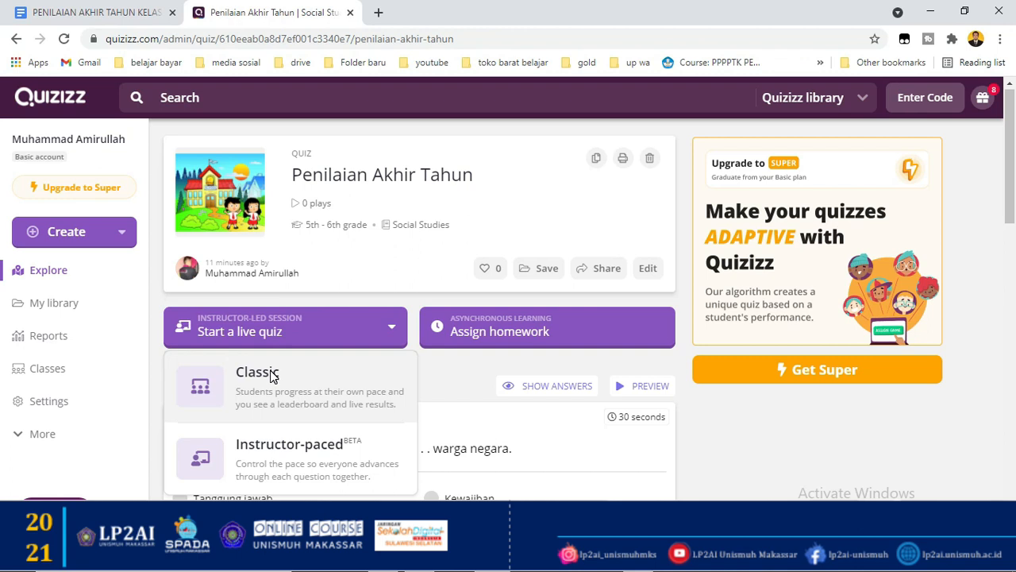
click(271, 375)
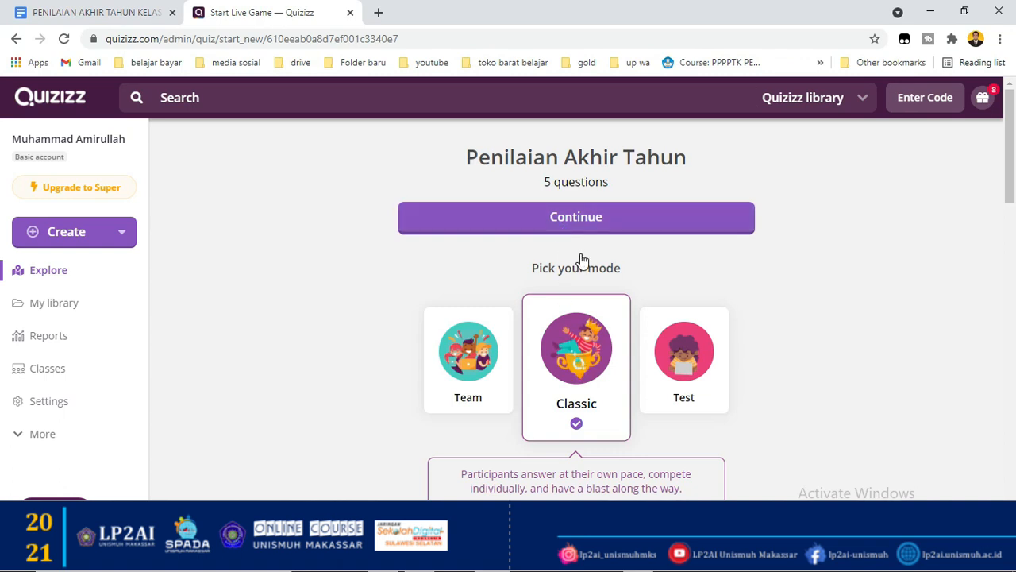
scroll(580, 262, down, 4)
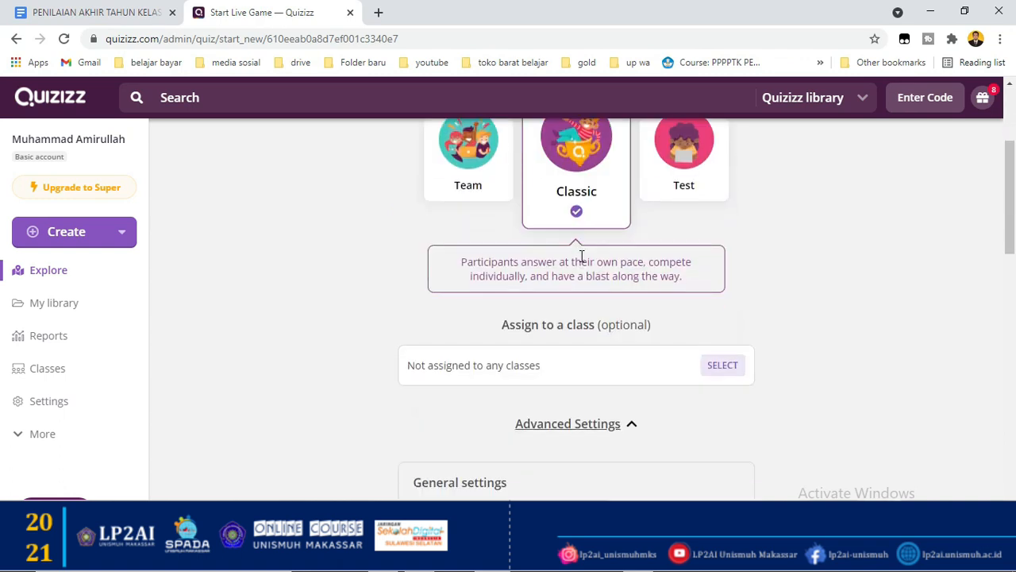
scroll(580, 262, down, 2)
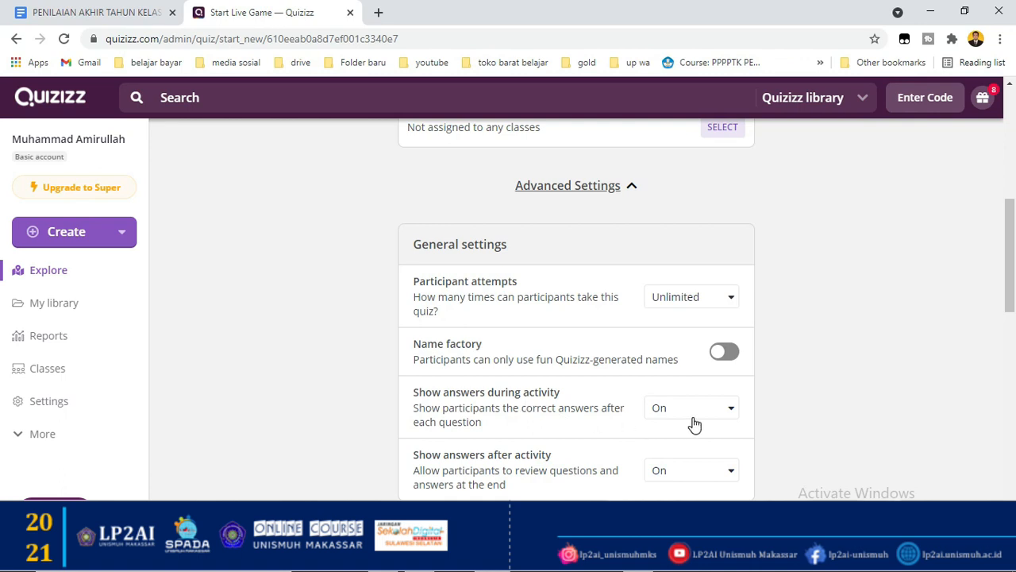
click(688, 479)
scroll(687, 481, down, 1)
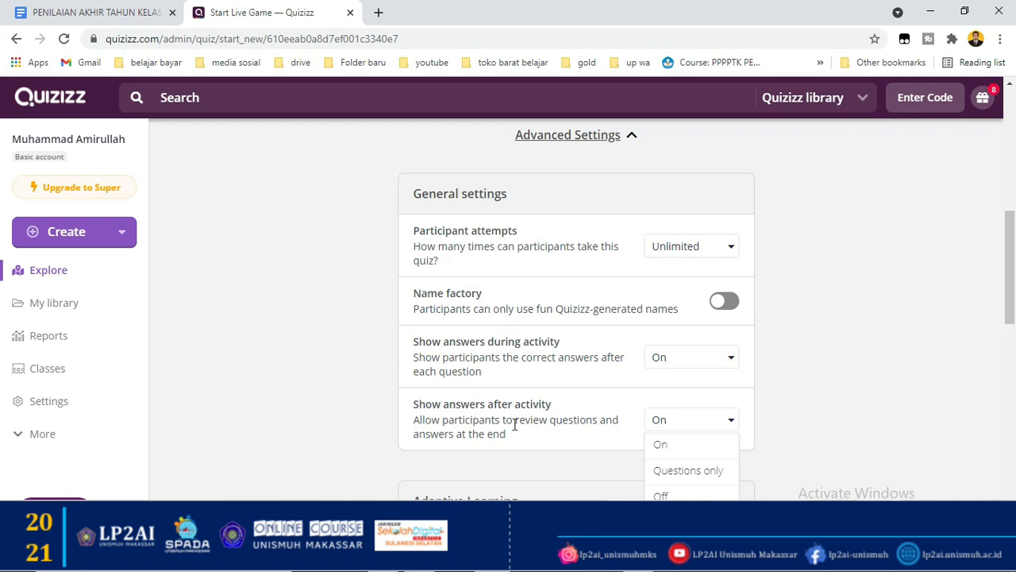
click(661, 493)
Review the remaining adaptive learning and activity settings and continue to the live session's waiting room.
scroll(597, 454, down, 1)
scroll(597, 454, down, 3)
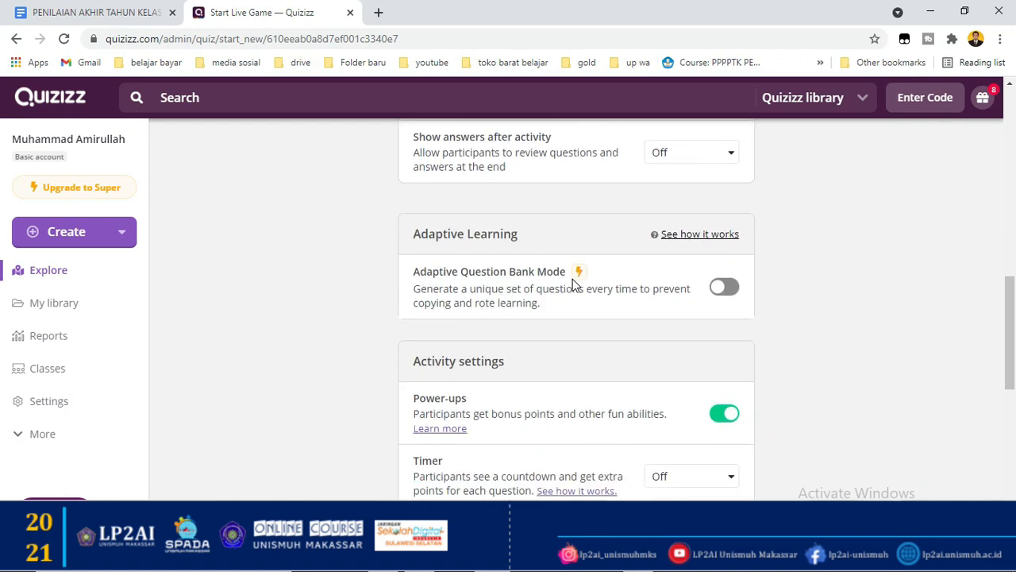
scroll(623, 459, down, 2)
scroll(623, 463, down, 2)
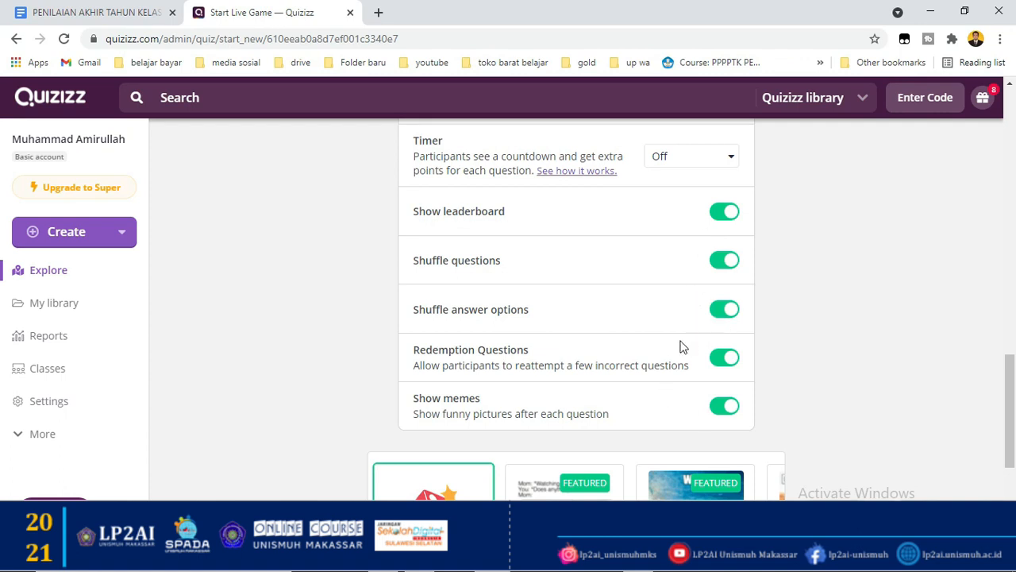
scroll(657, 312, up, 10)
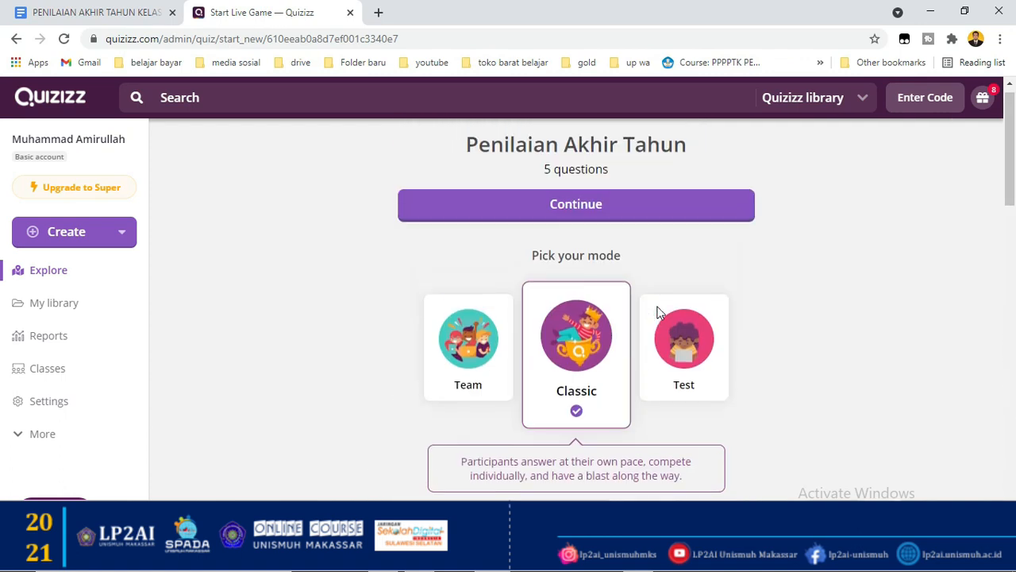
click(602, 229)
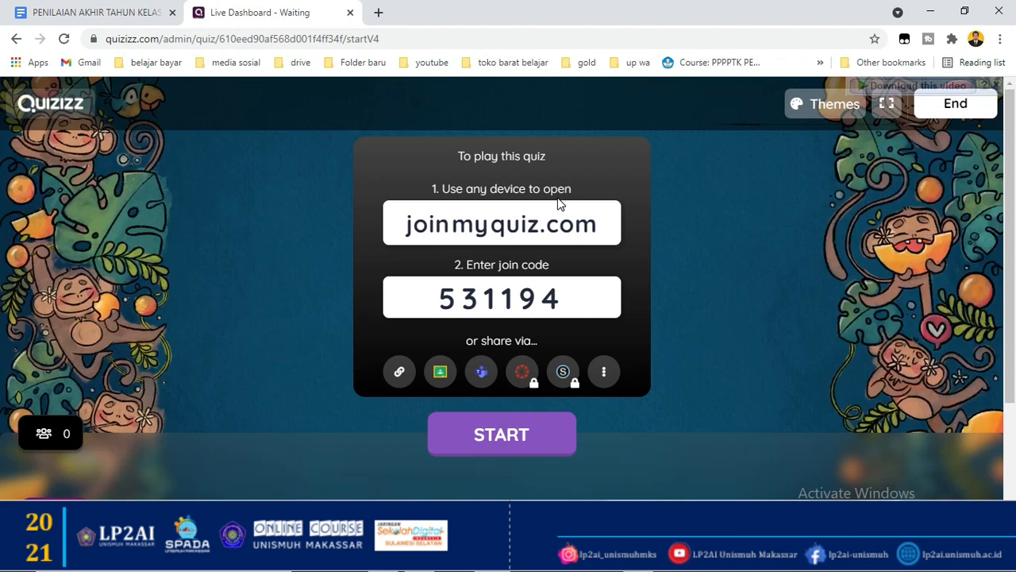
Open the theme choices for the live session.
click(821, 106)
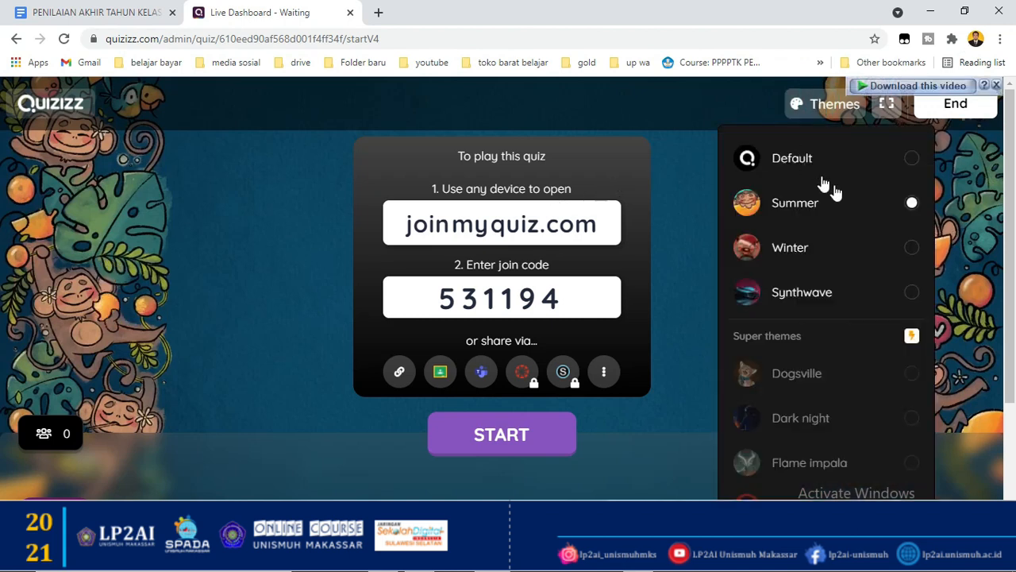